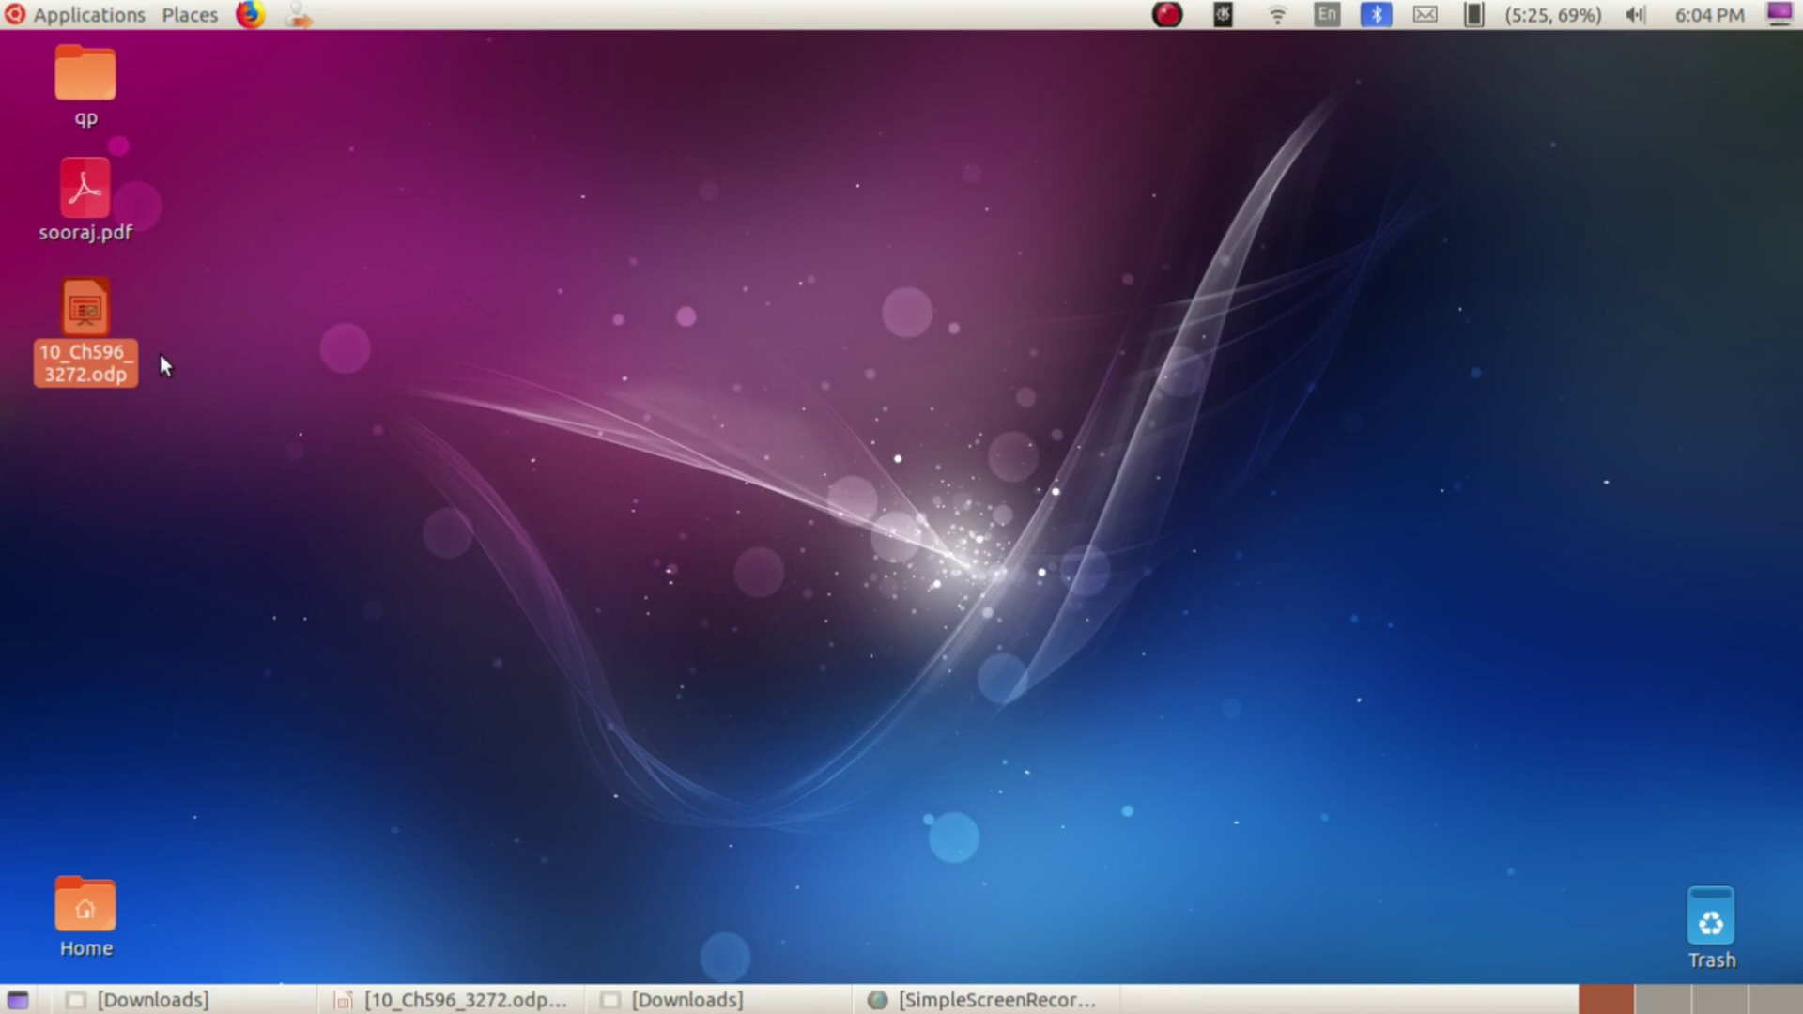
# Step: Open 10_Ch596_3272.odp from the desktop in Impress and scroll through its slides
pyautogui.doubleClick(94, 325)
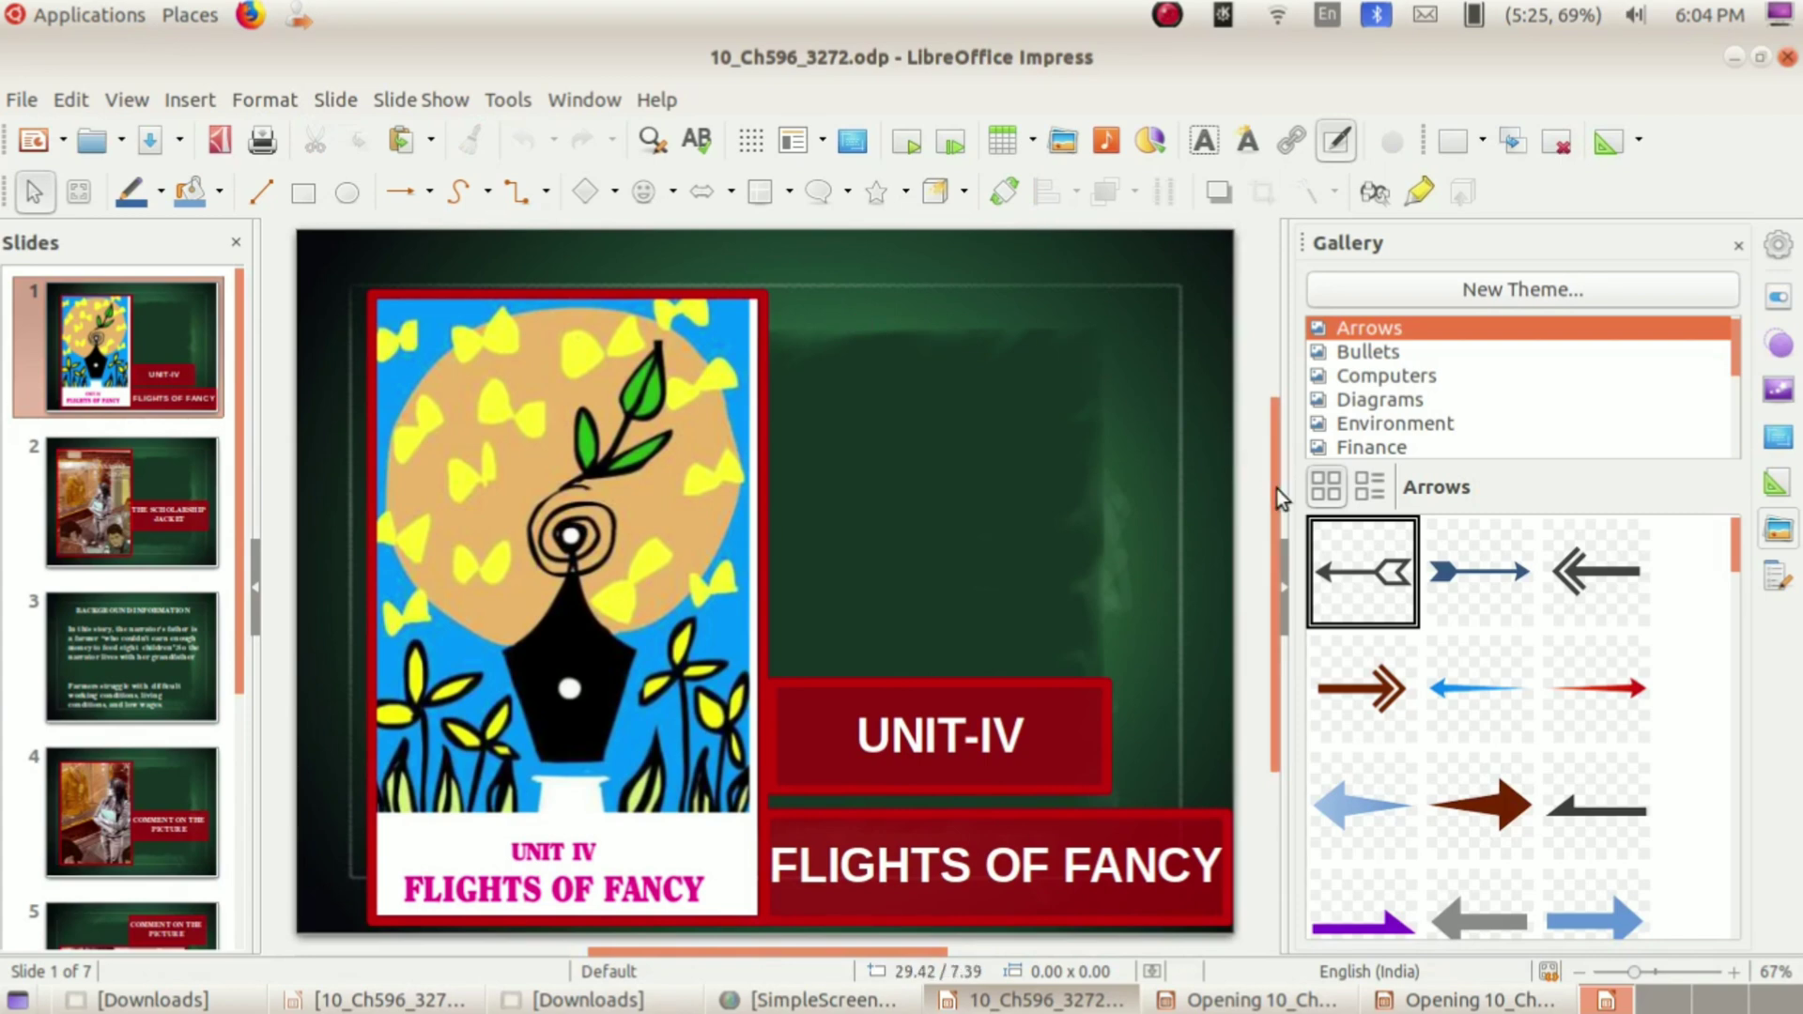
pyautogui.moveTo(1277, 498); pyautogui.dragTo(1308, 765)
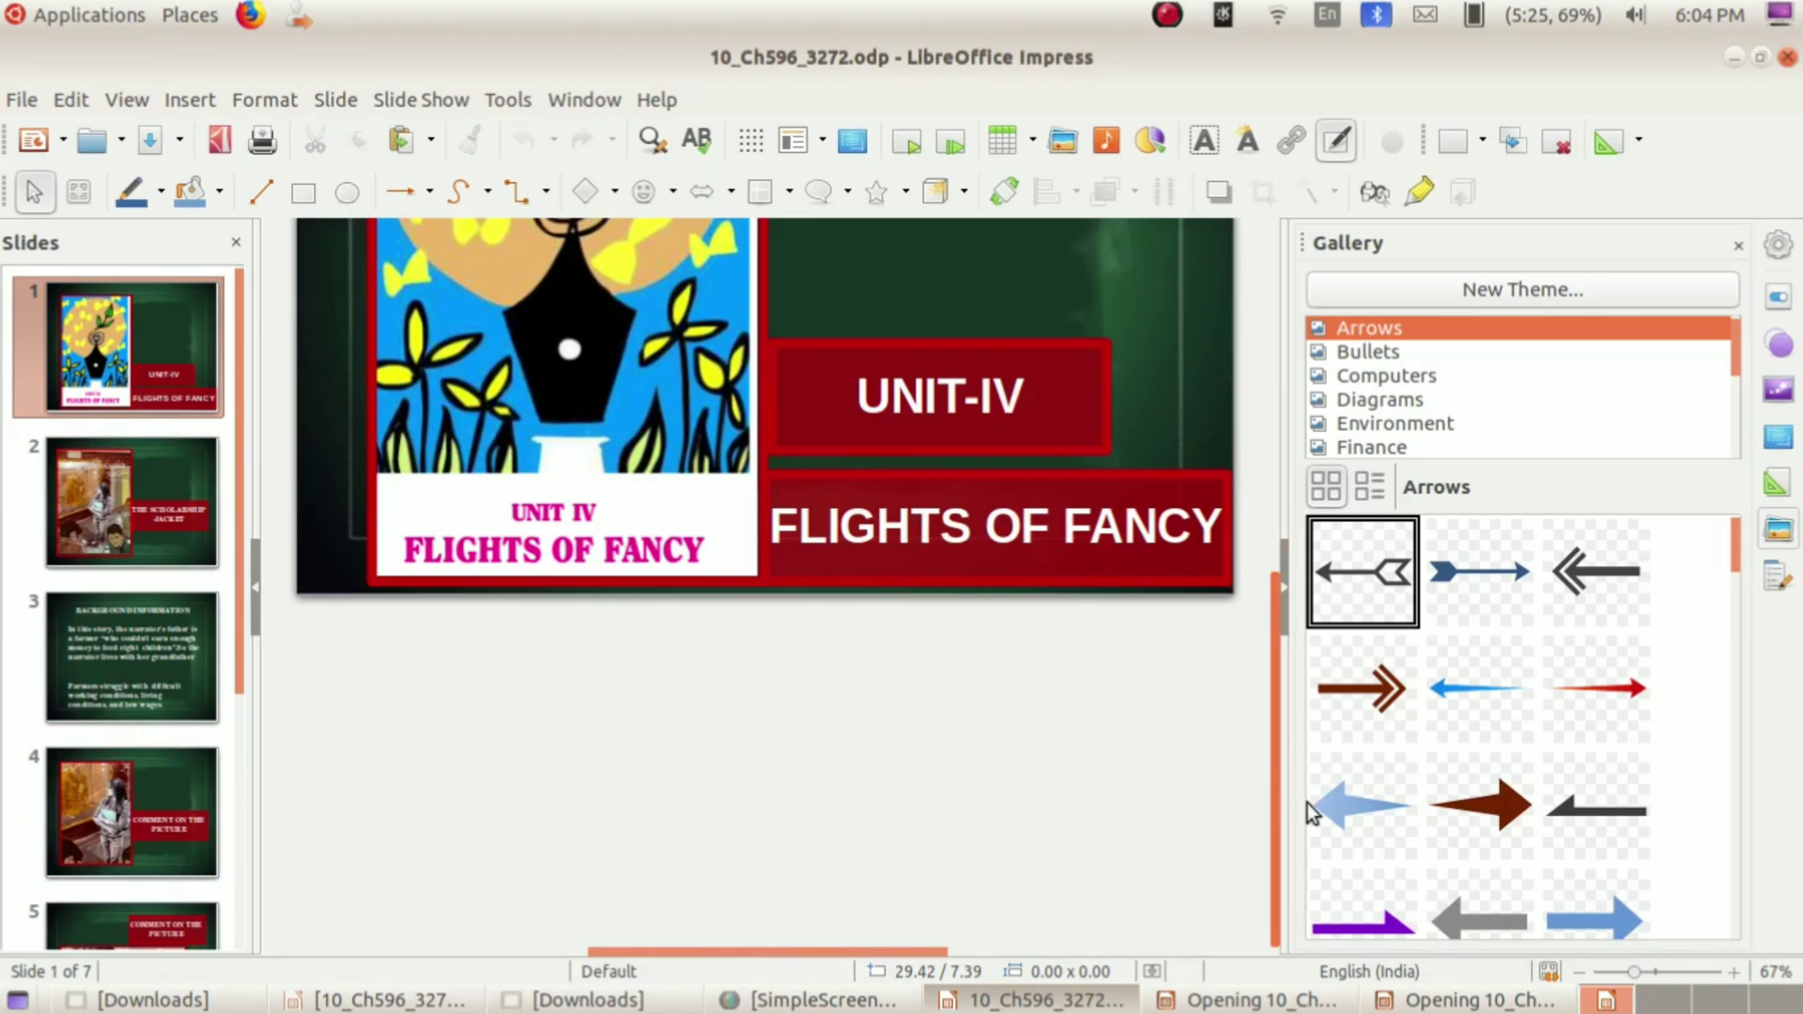
pyautogui.moveTo(1293, 702); pyautogui.dragTo(1284, 454)
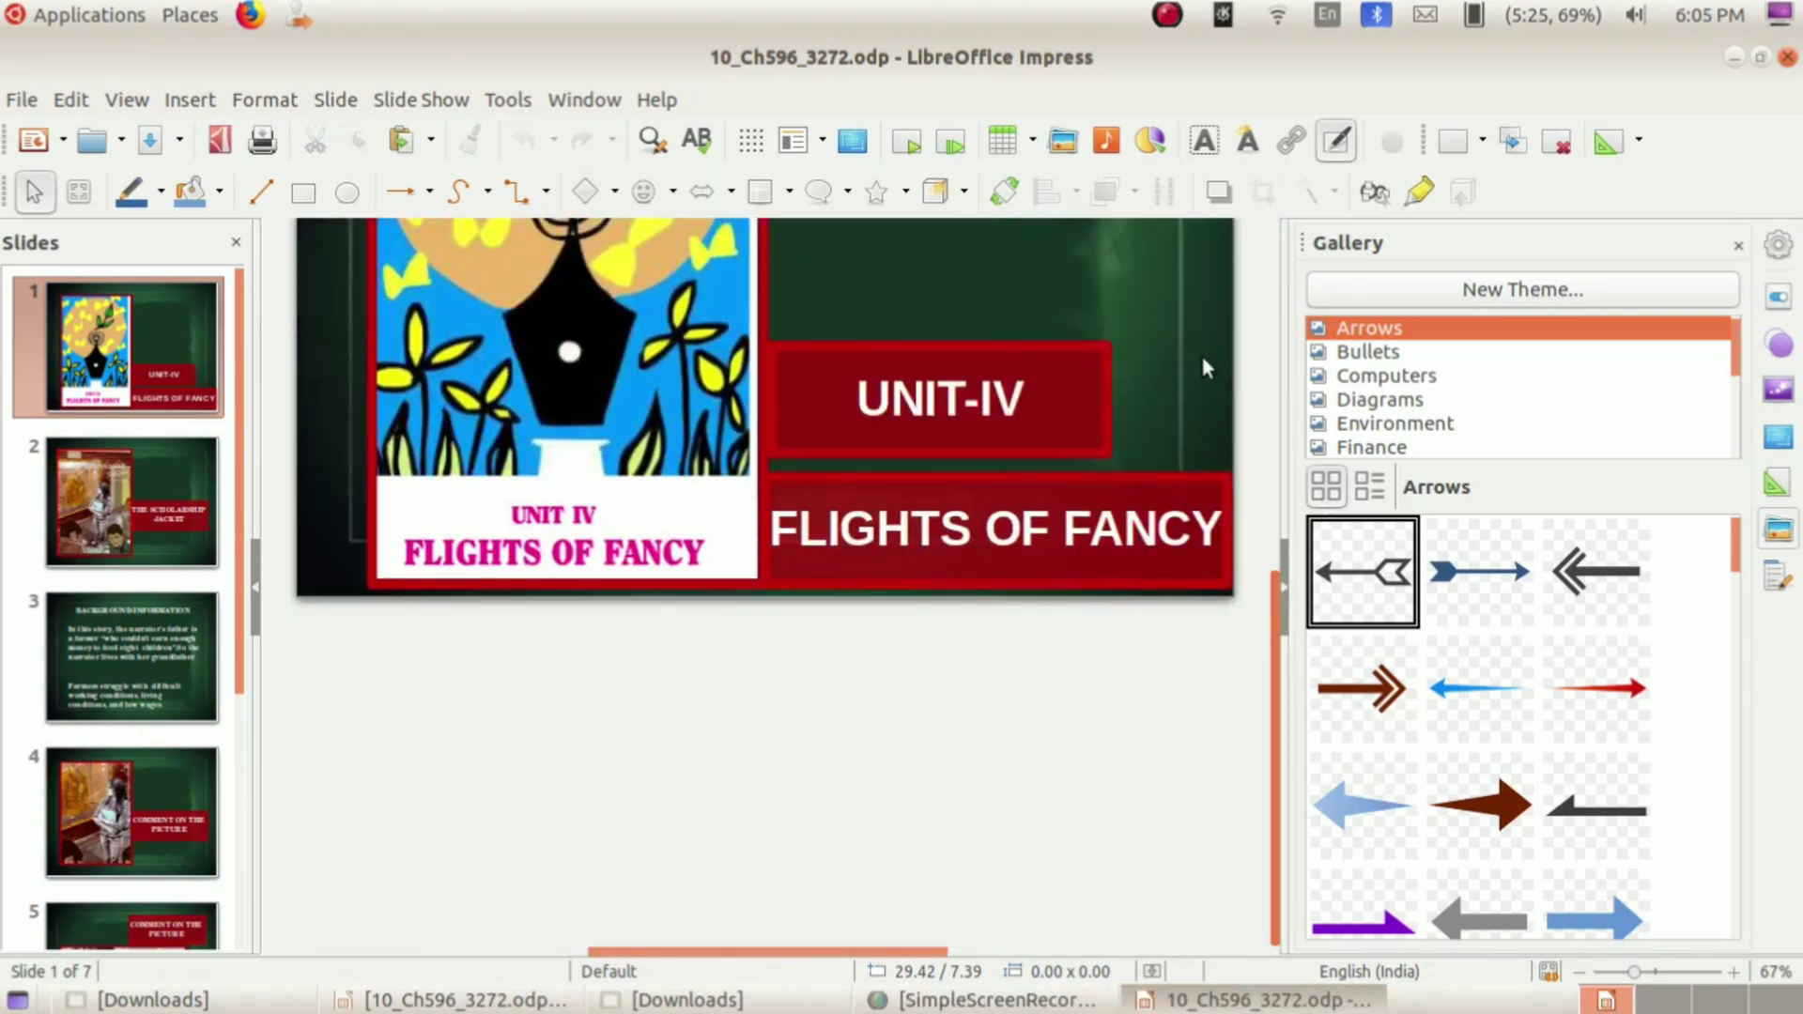
pyautogui.scroll(5, 1203, 338)
pyautogui.scroll(-3, 1248, 475)
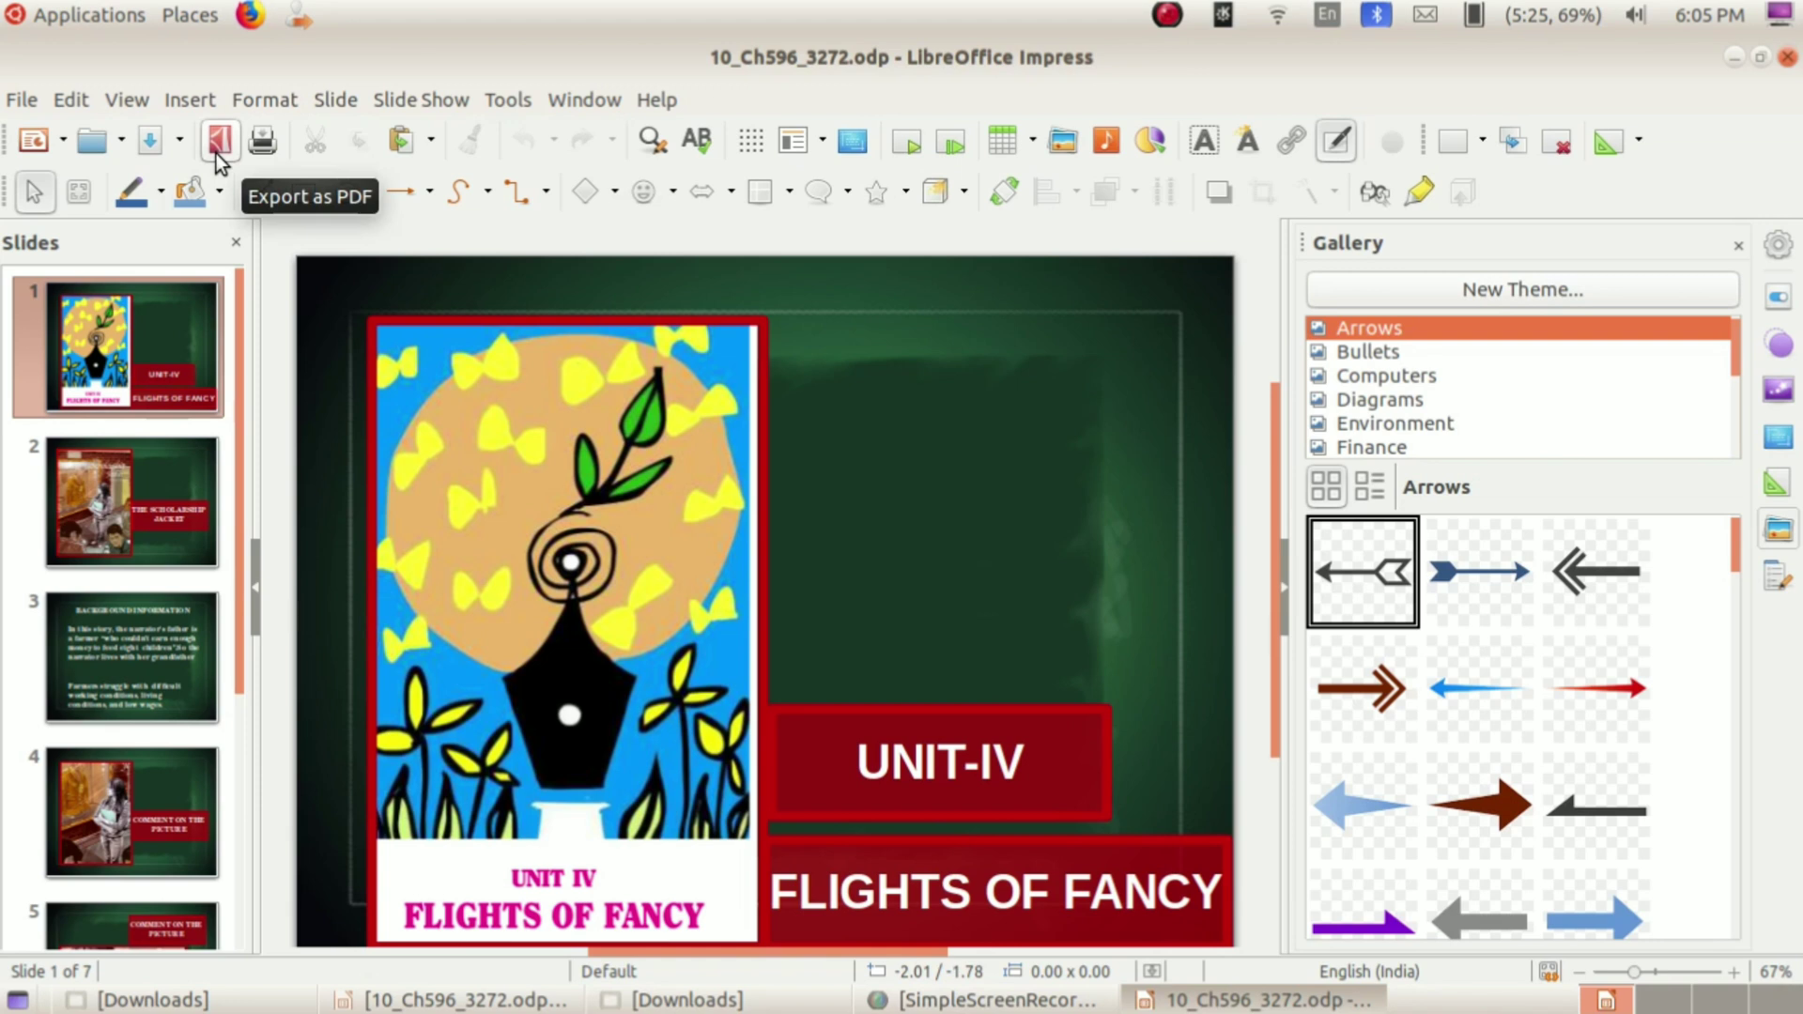
# Step: Export the deck directly as an unprotected 10_Ch596_3272.pdf on the Desktop
pyautogui.click(219, 158)
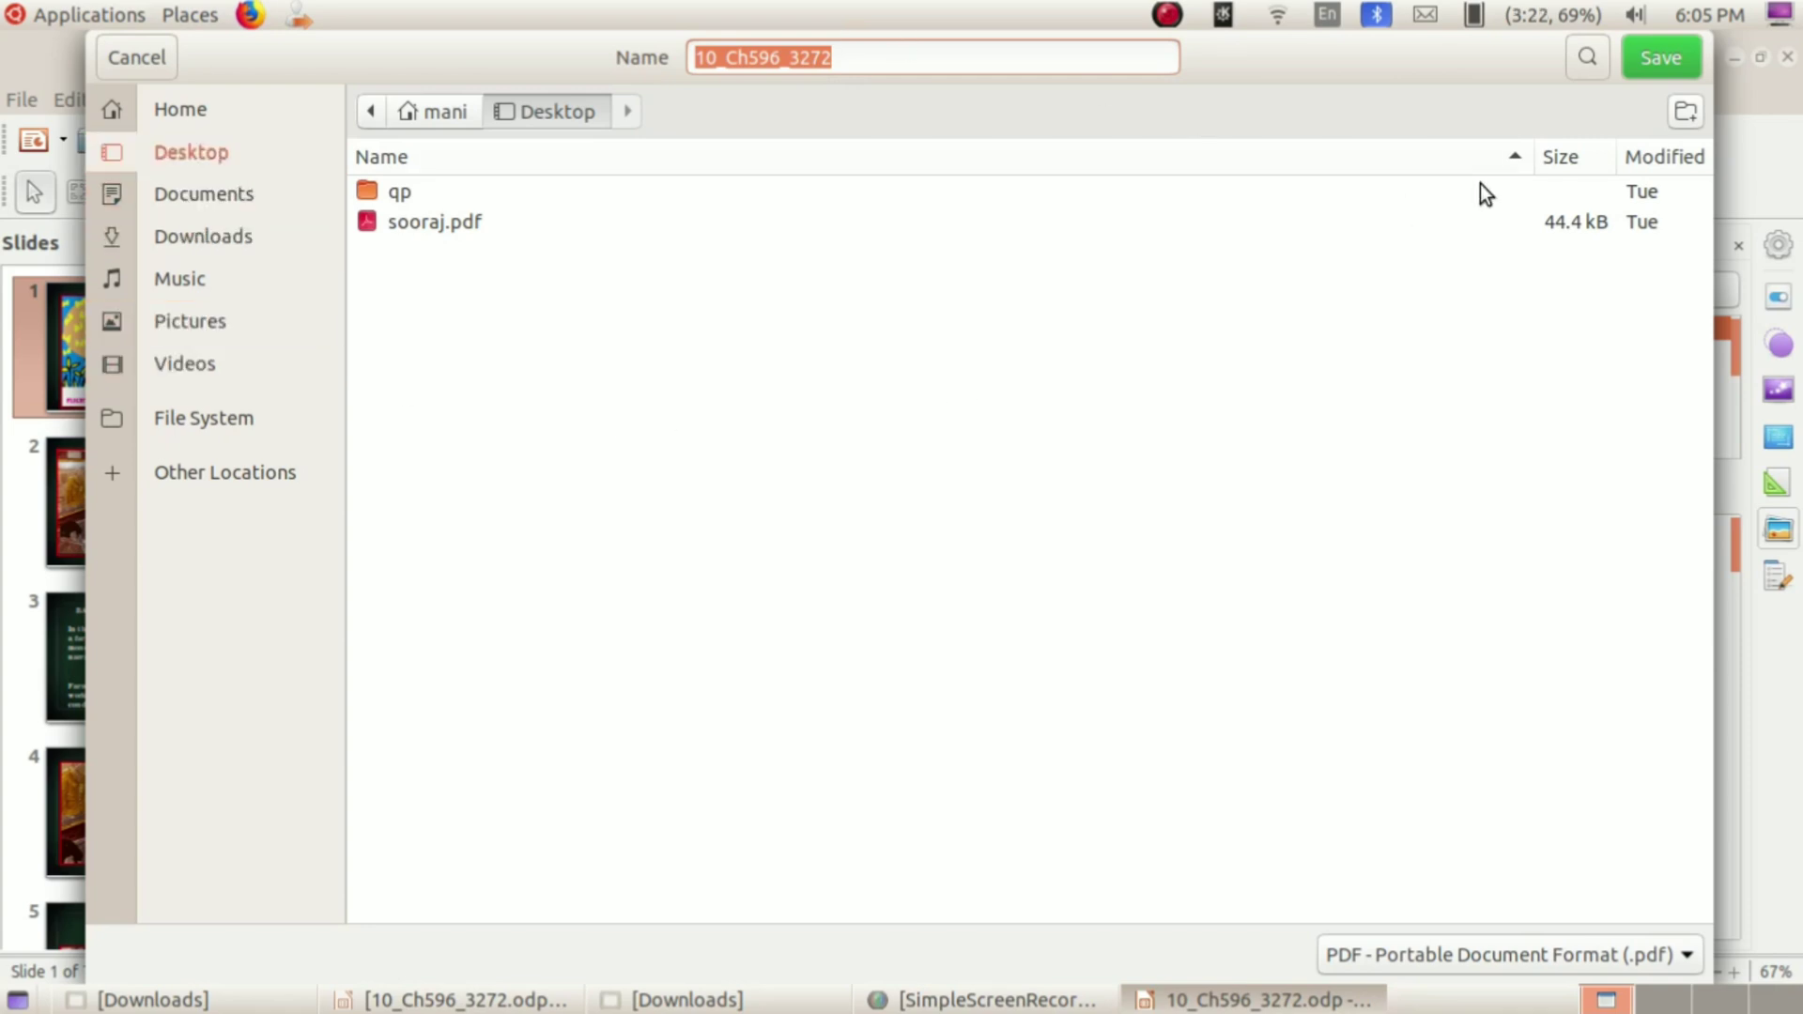
pyautogui.click(1659, 58)
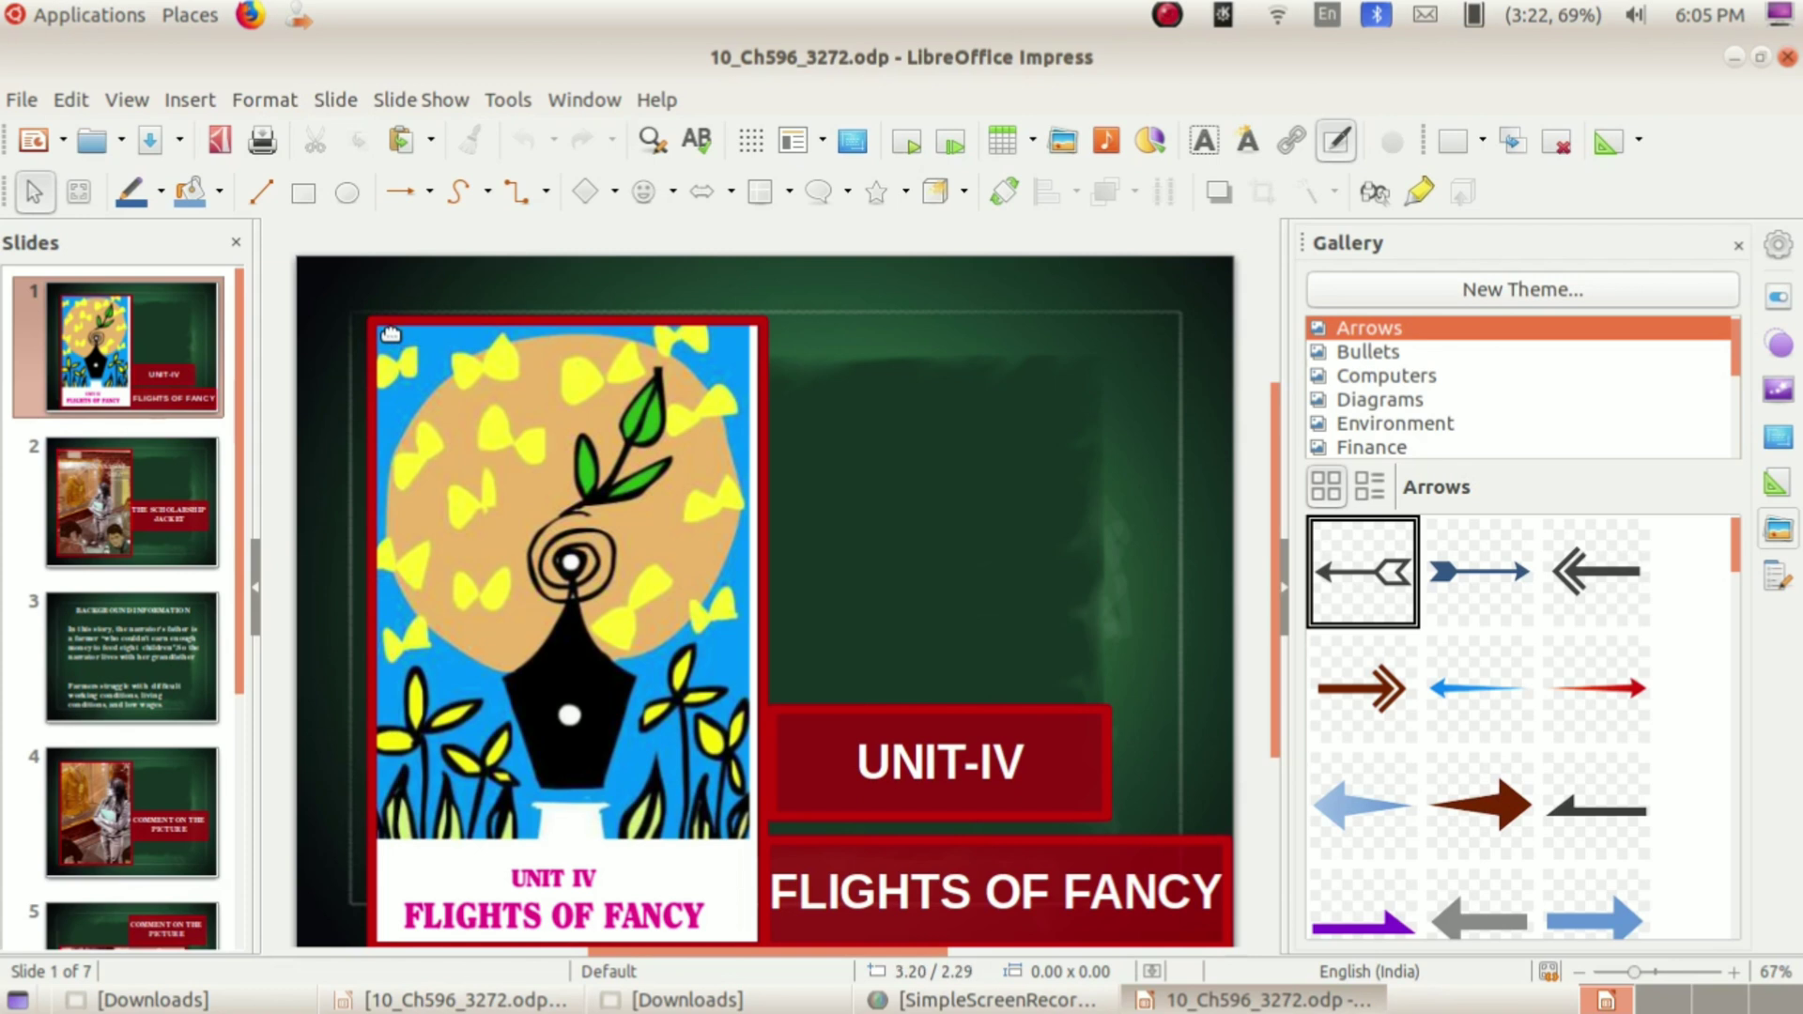
# Step: Bring up Set Passwords from the Security tab of File > Export as PDF options
pyautogui.click(23, 100)
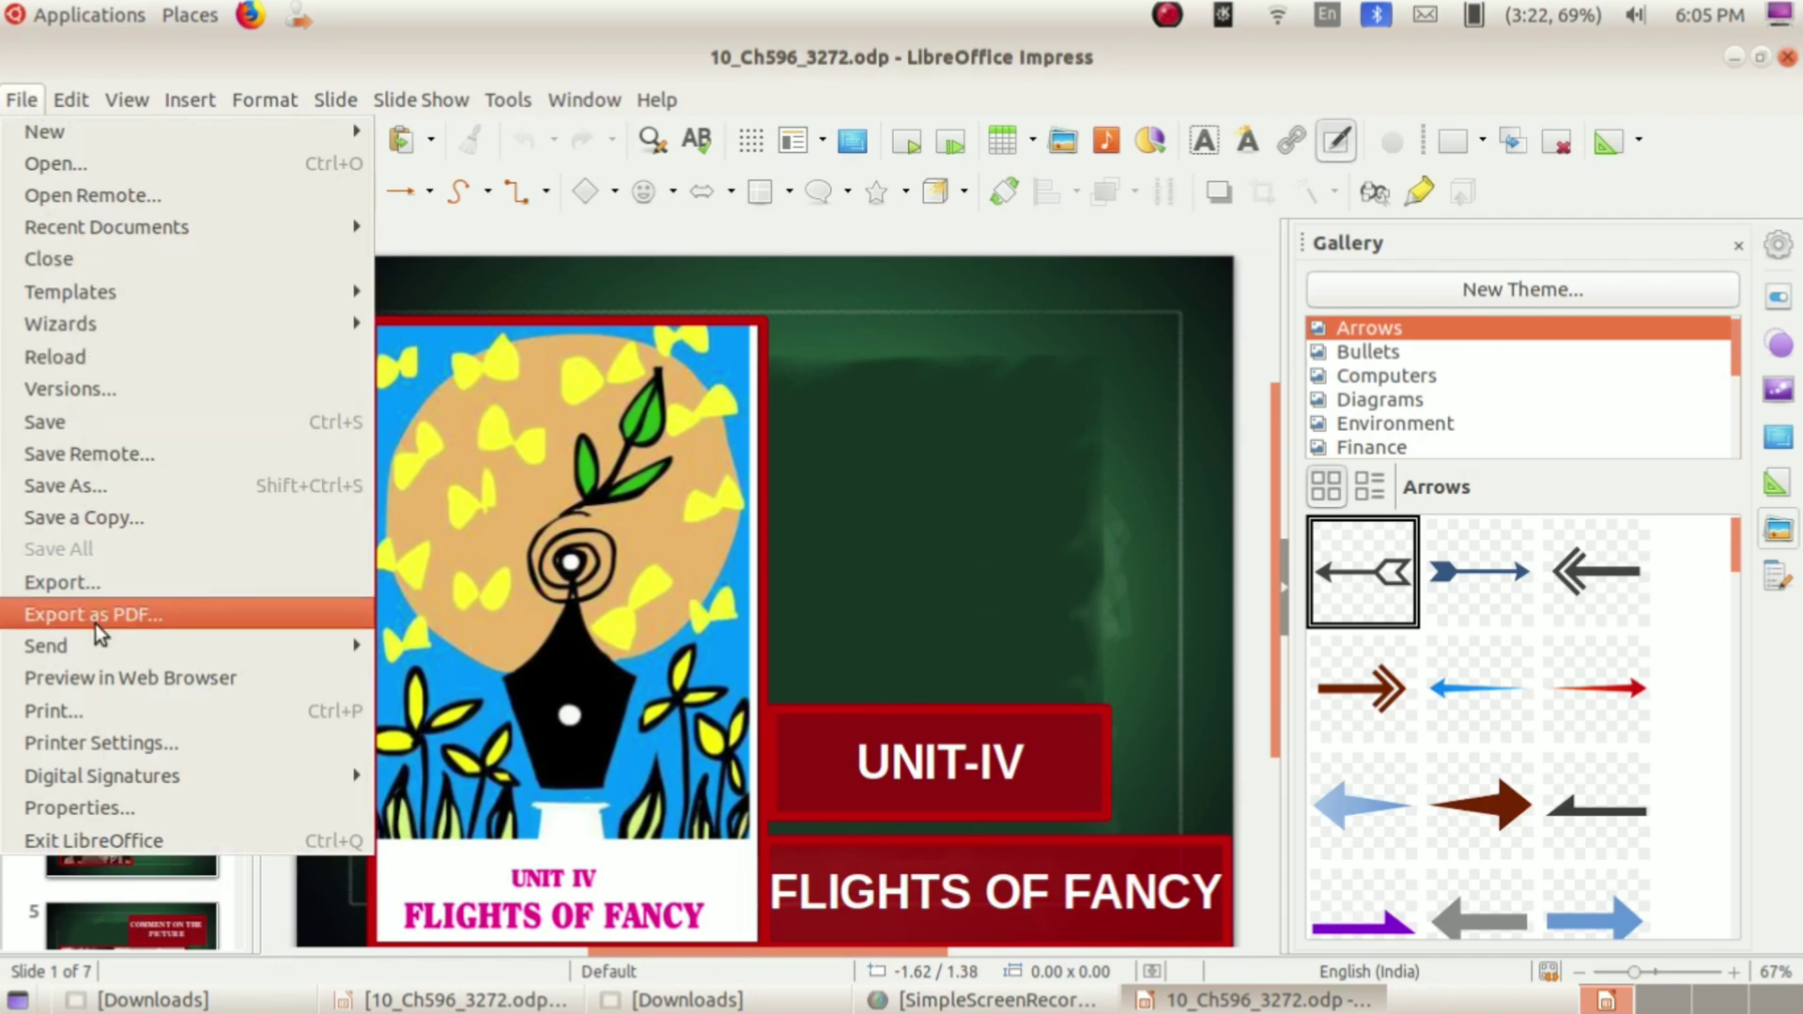
pyautogui.click(94, 624)
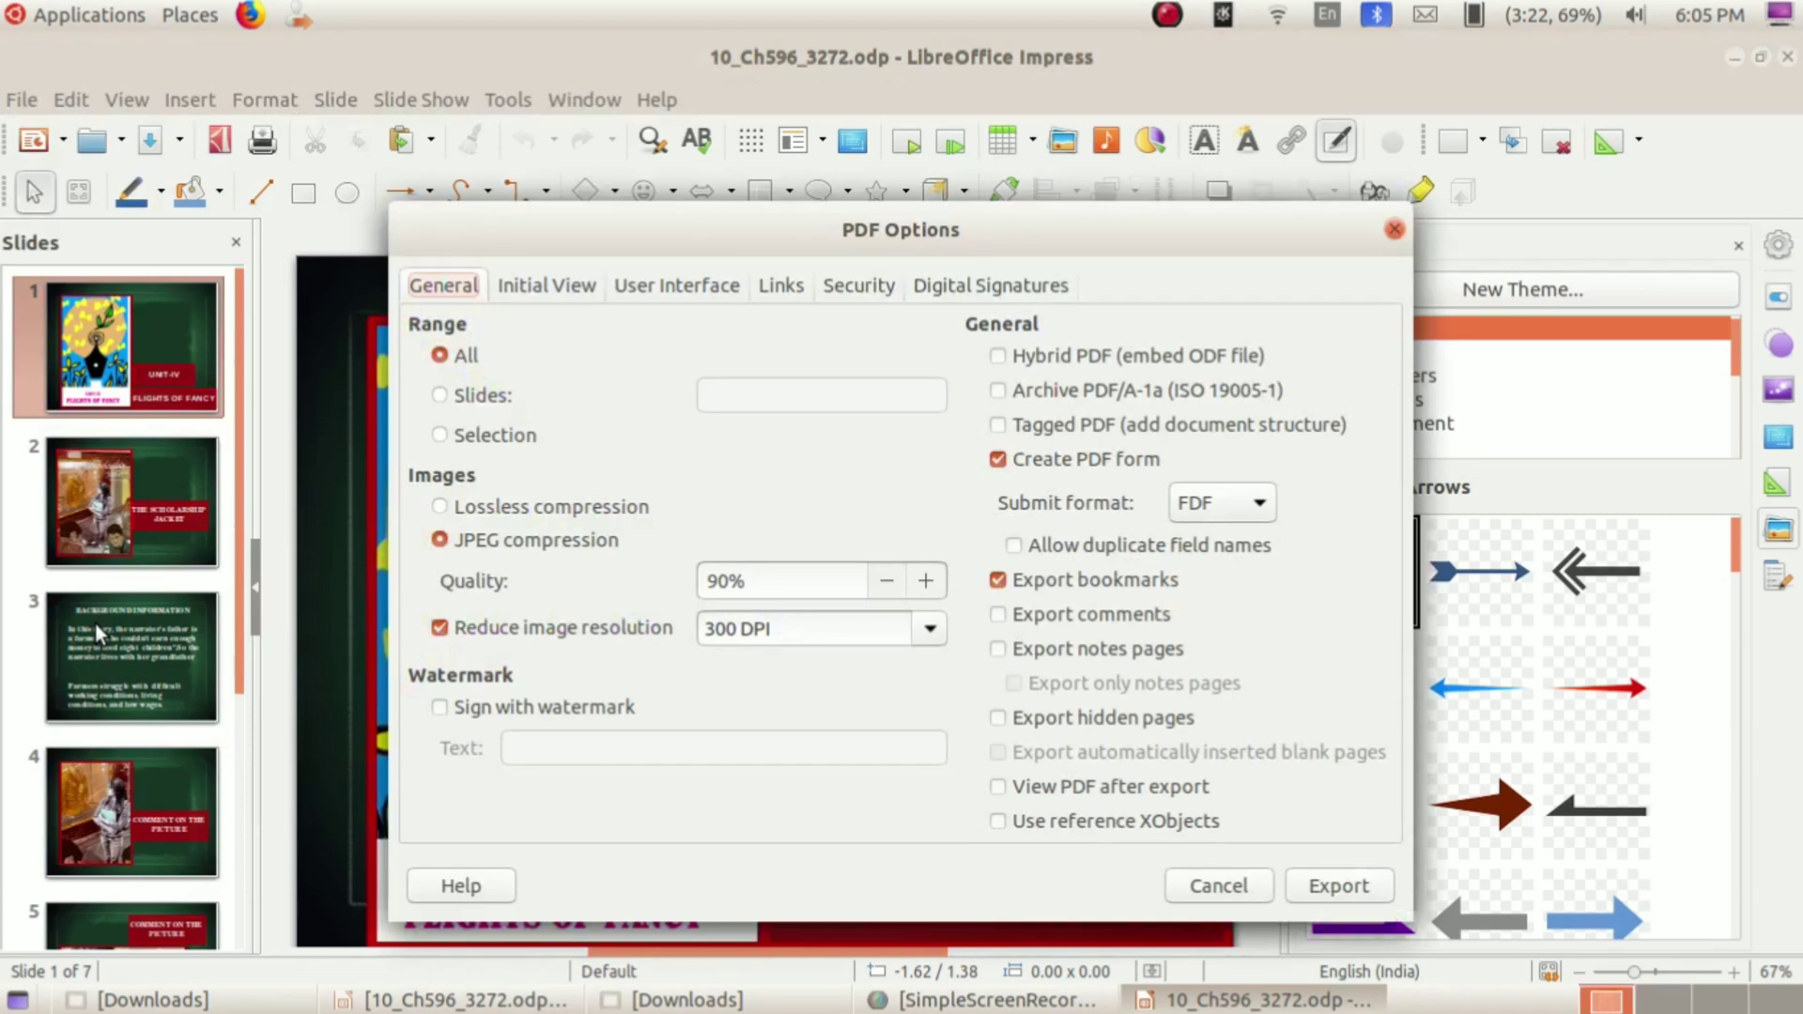
pyautogui.click(864, 286)
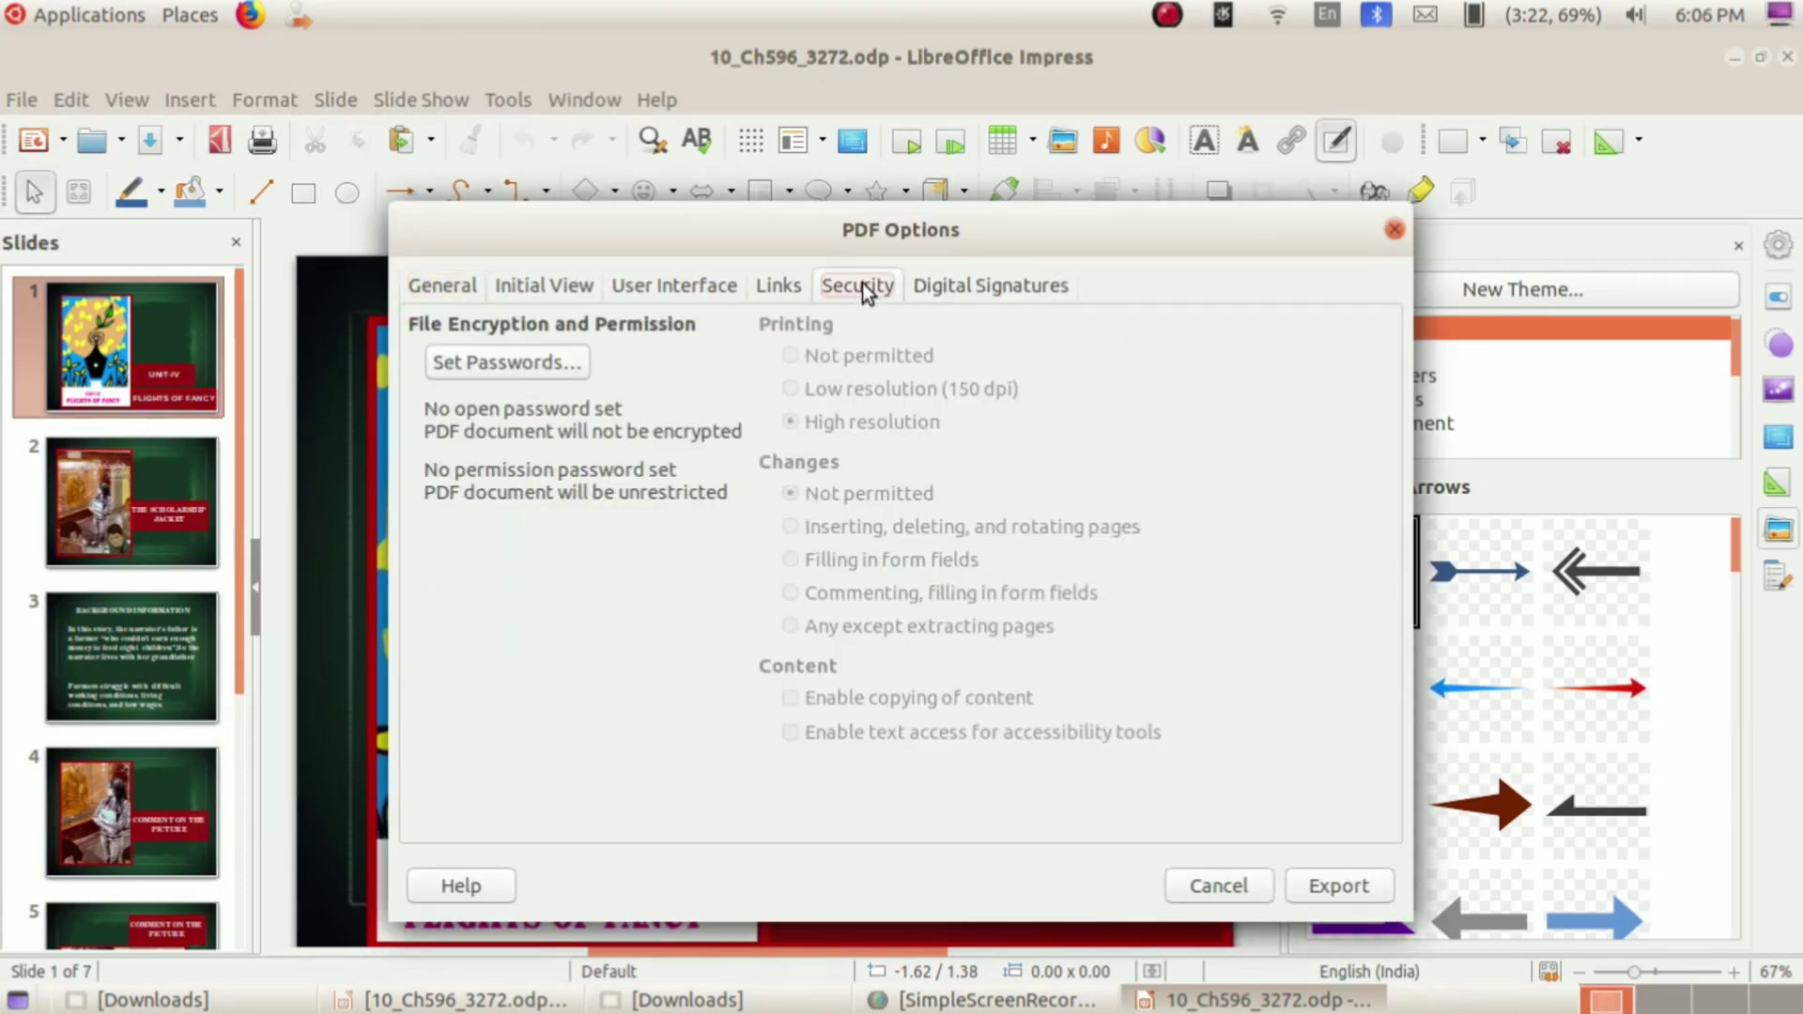
pyautogui.click(528, 366)
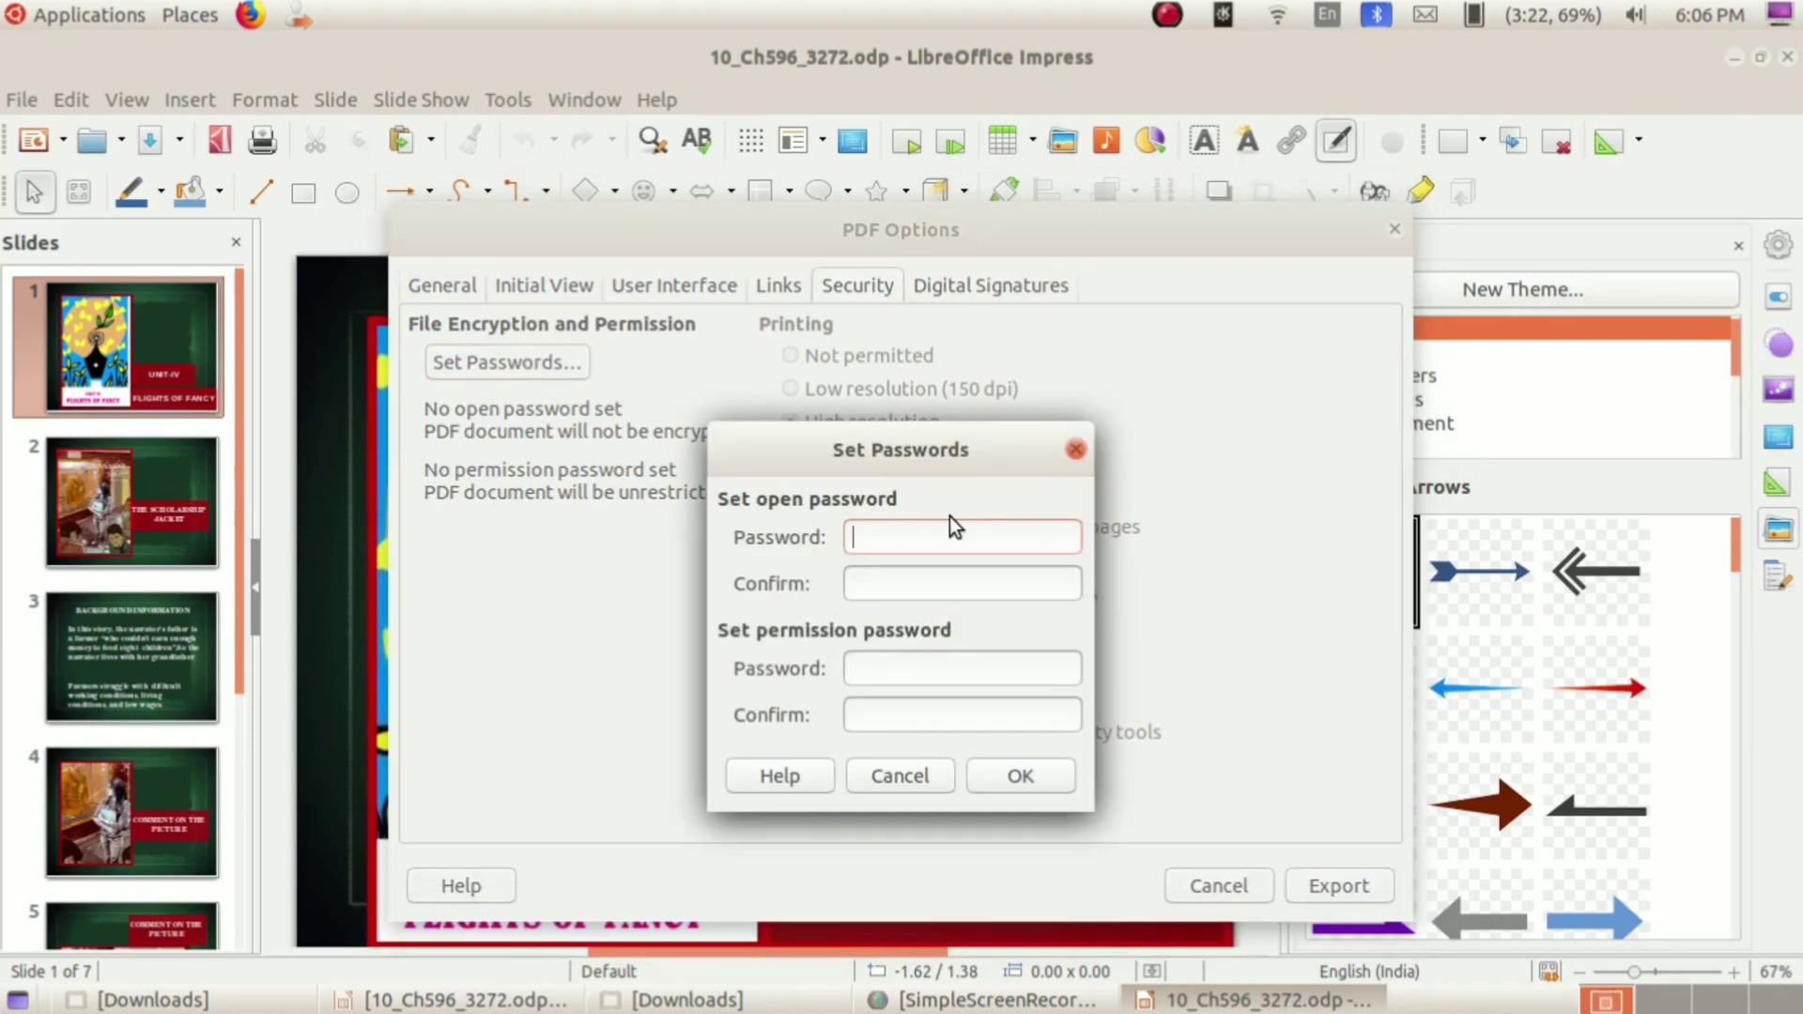
# Step: Enter and confirm the PDF open password, then accept it with OK
pyautogui.write('123456')
pyautogui.click(925, 582)
pyautogui.write('123456')
pyautogui.click(1020, 777)
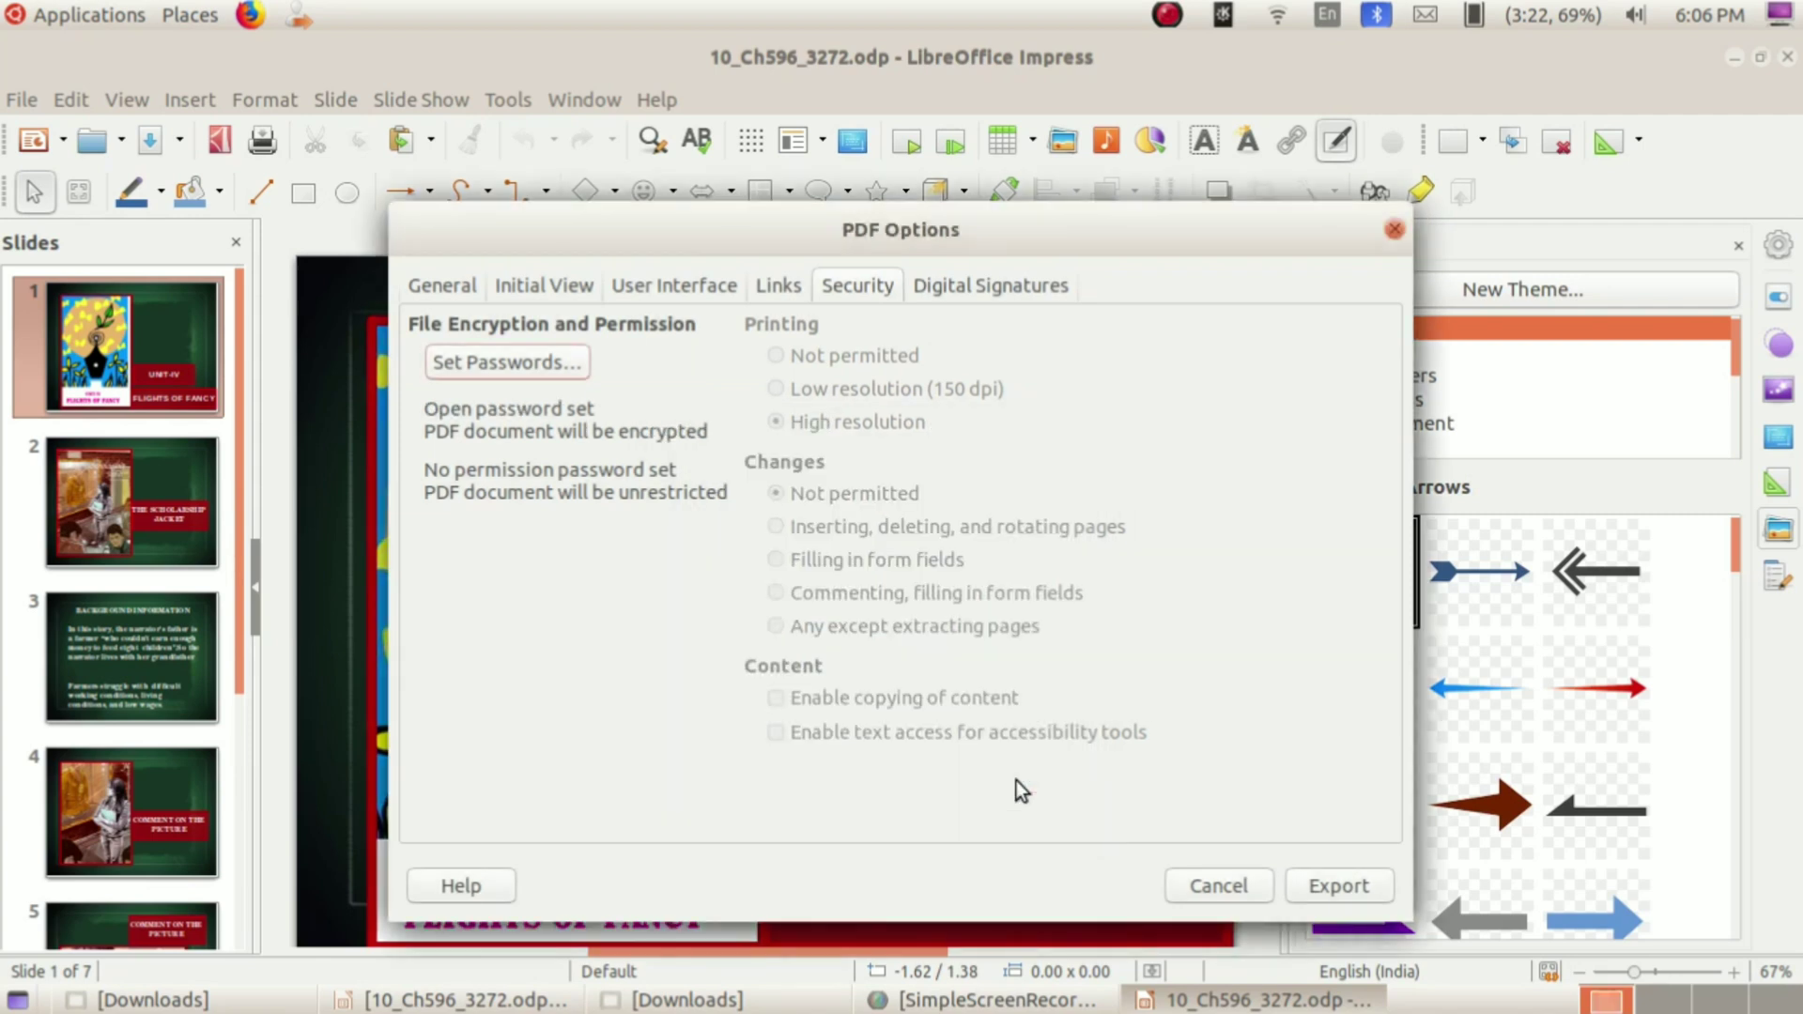
# Step: Export the encrypted PDF to the Desktop as password.pdf, then minimize Impress
pyautogui.click(1314, 888)
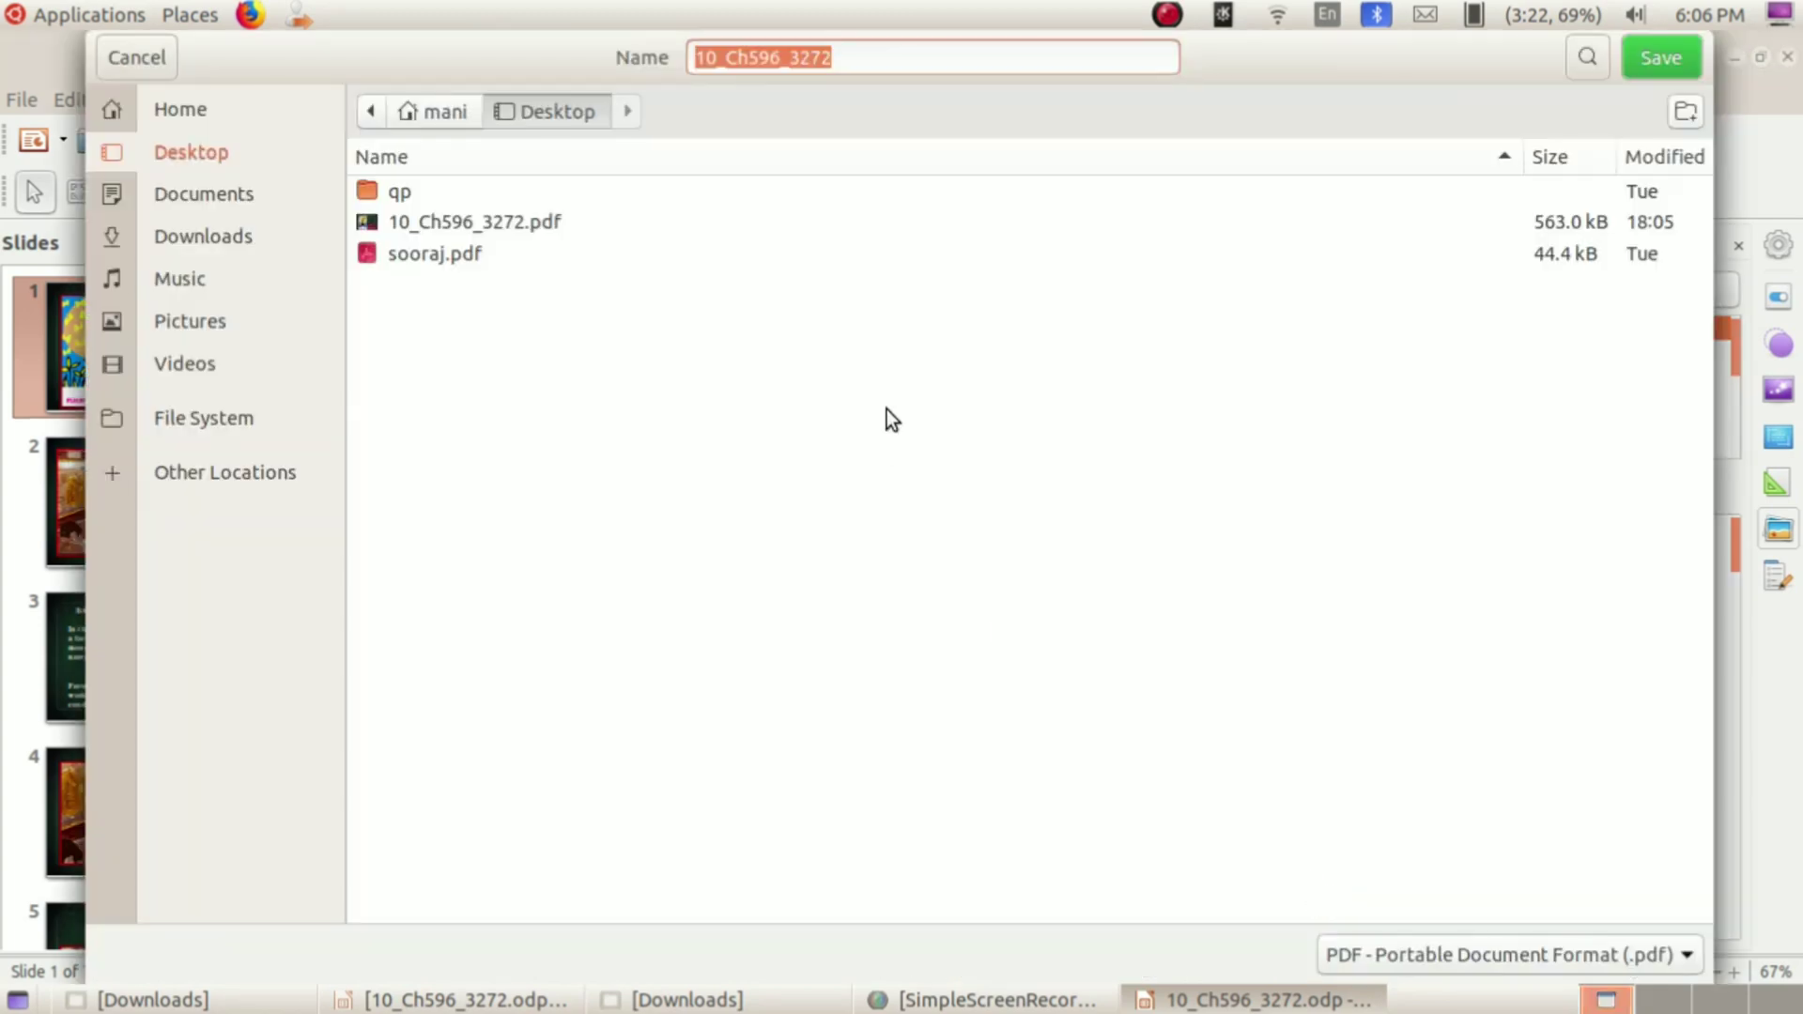
pyautogui.click(850, 60)
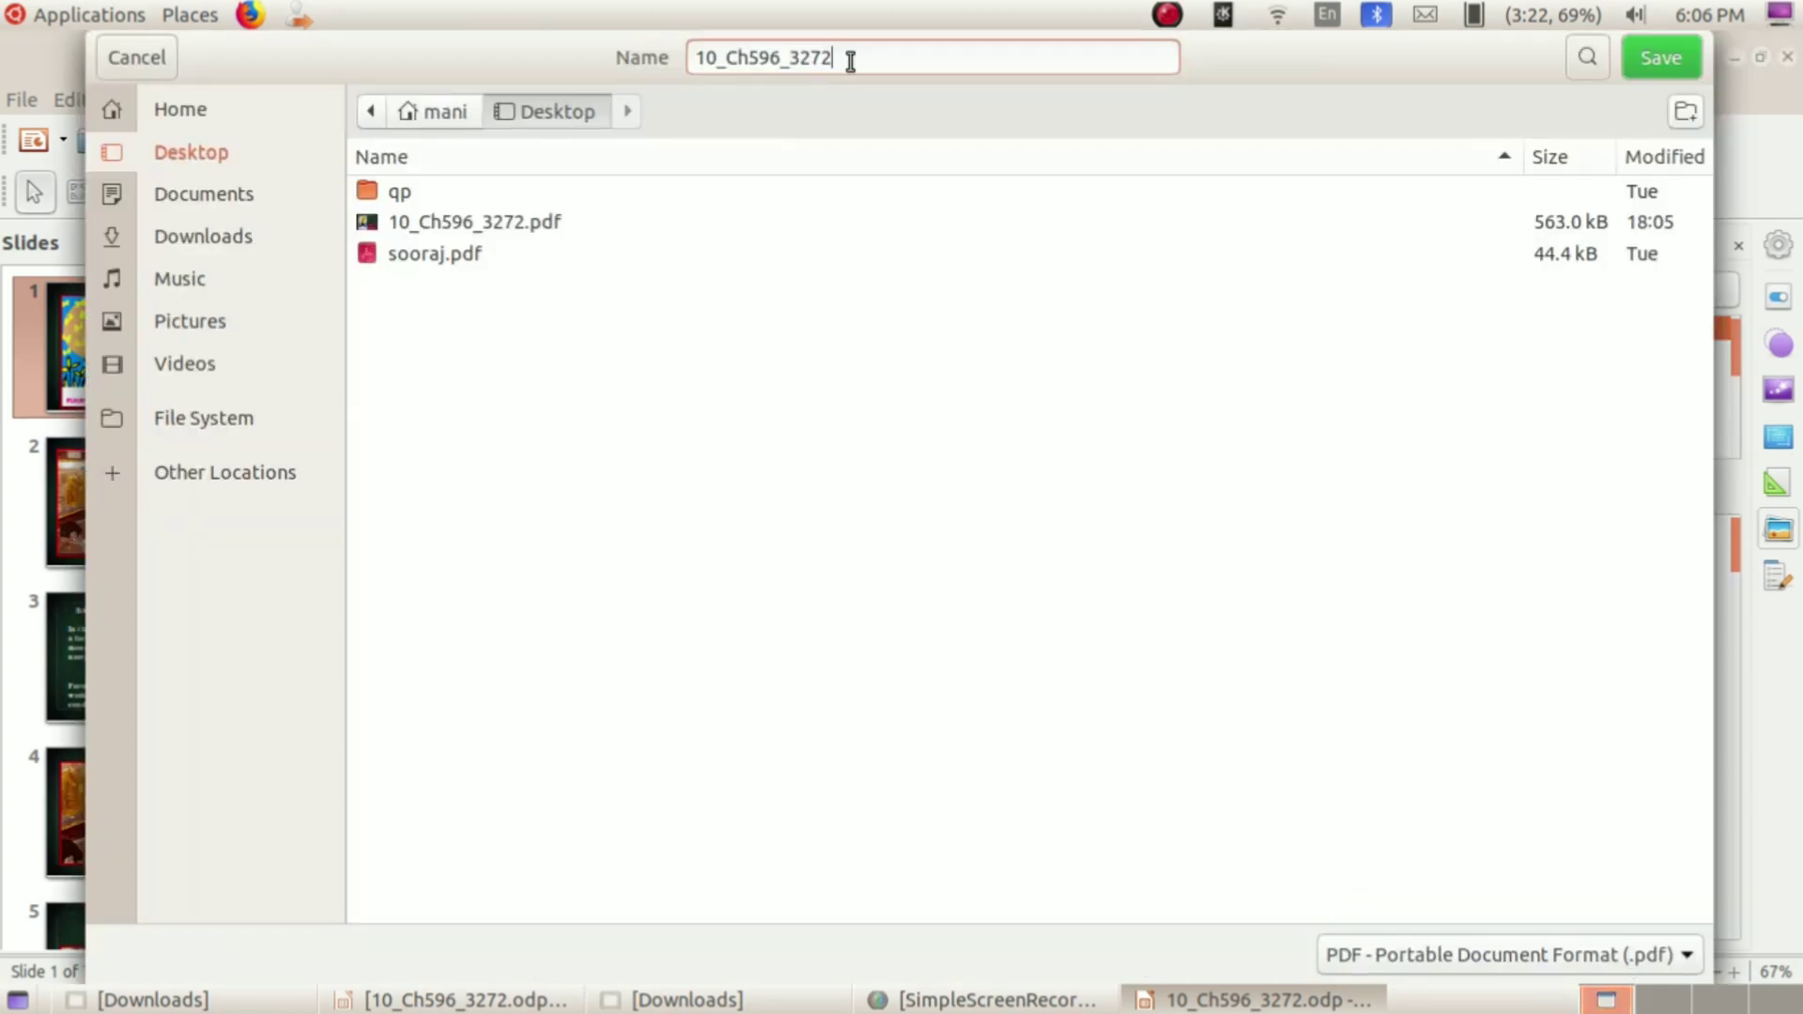
pyautogui.press('BackSpace')
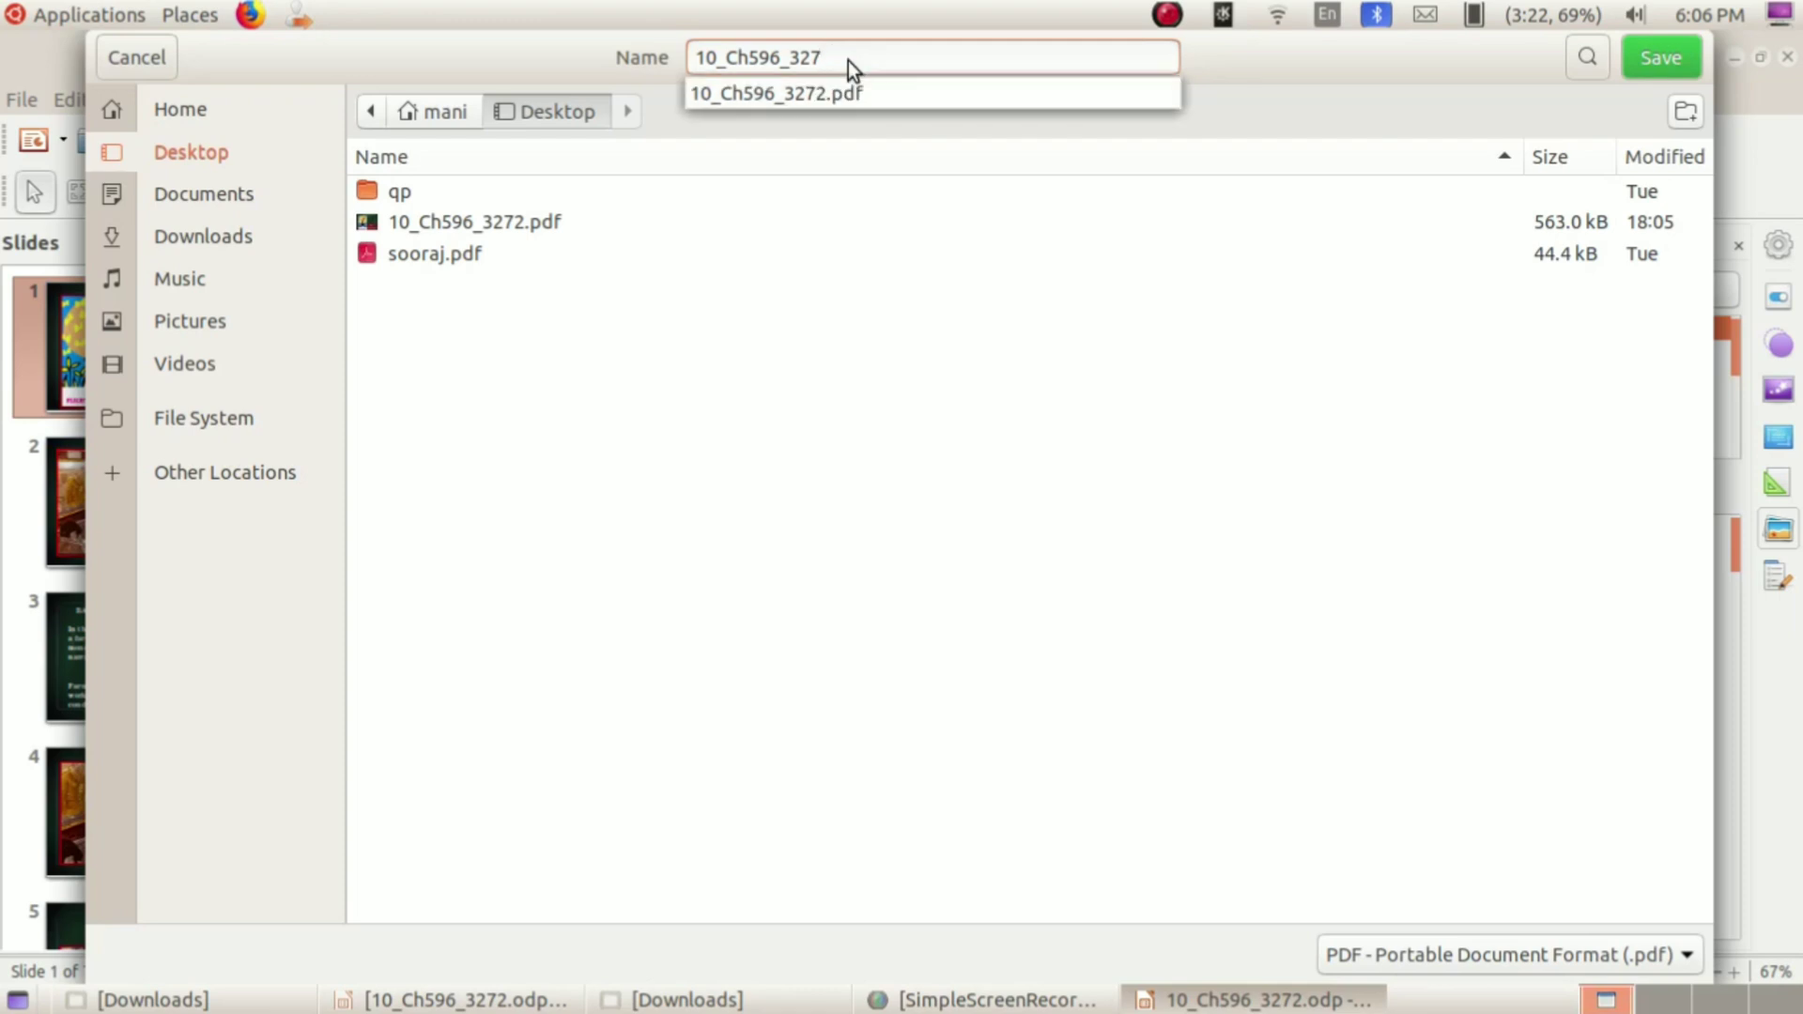
pyautogui.press('BackSpace')
pyautogui.press('BackSpace')
pyautogui.press('BackSpace')
pyautogui.press('BackSpace')
pyautogui.press('BackSpace')
pyautogui.press('BackSpace')
pyautogui.press('BackSpace')
pyautogui.press('BackSpace')
pyautogui.press('BackSpace')
pyautogui.press('BackSpace')
pyautogui.press('BackSpace')
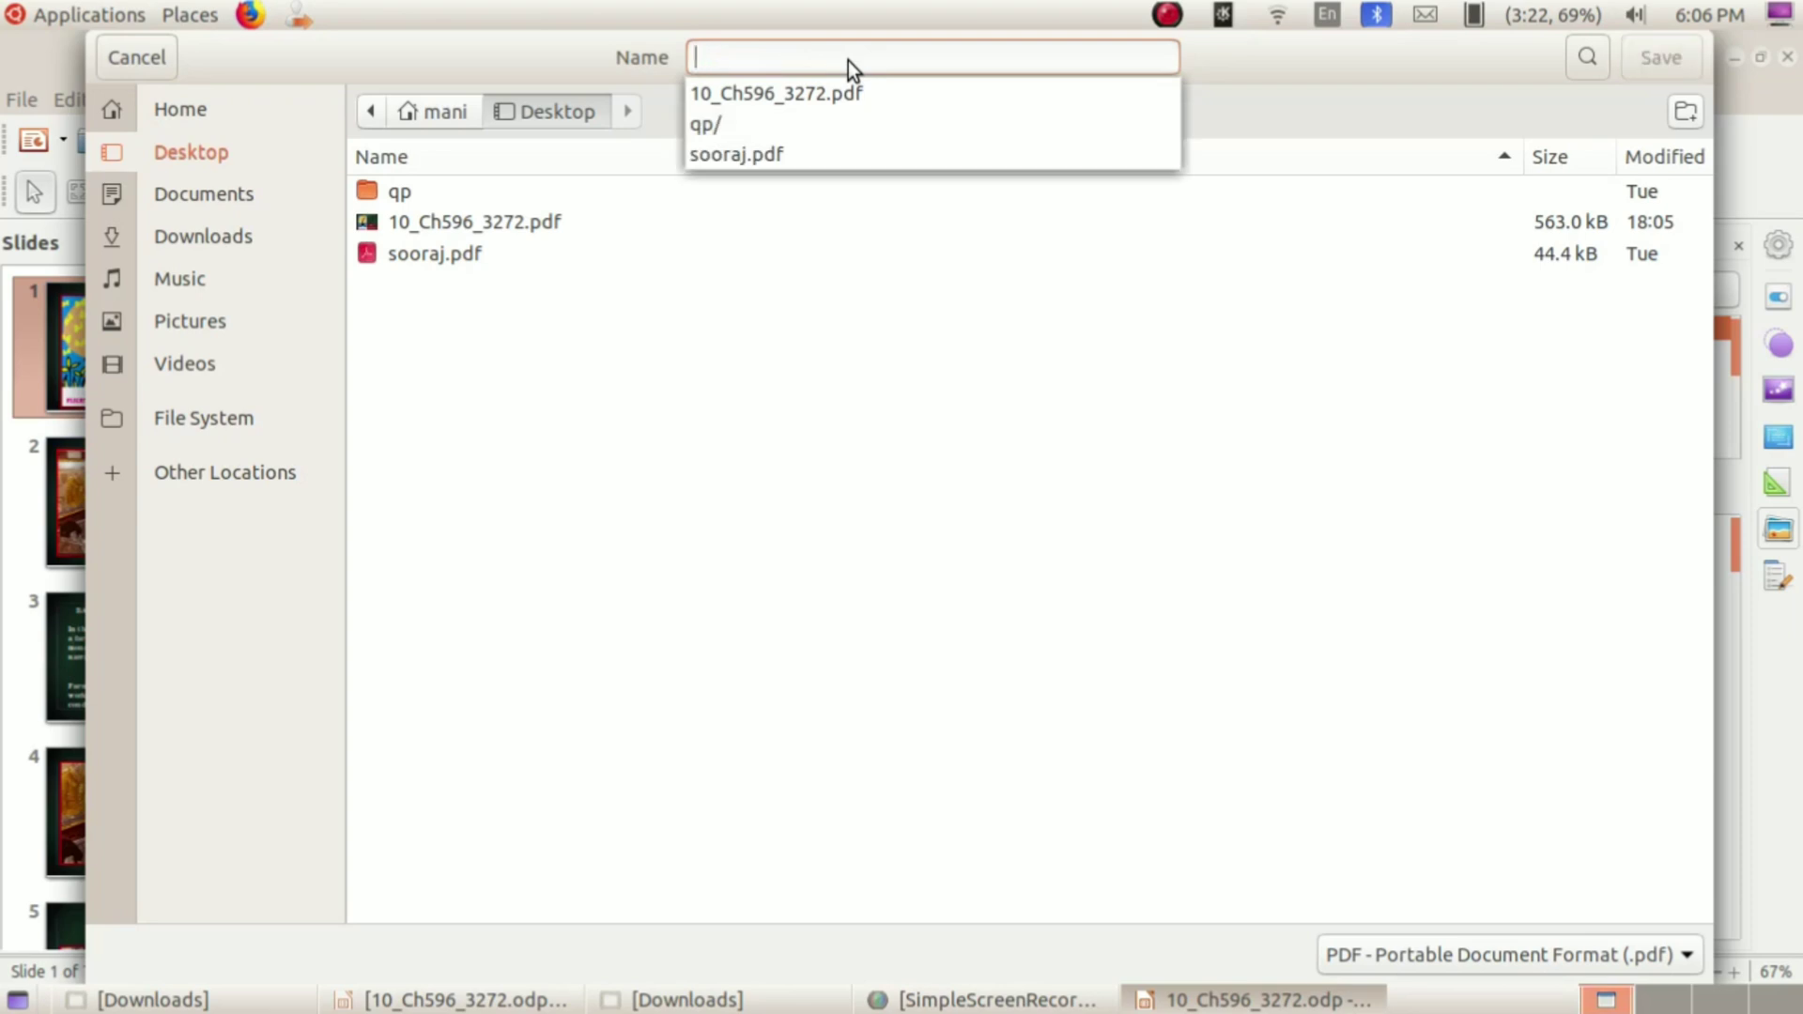
pyautogui.write('passwo')
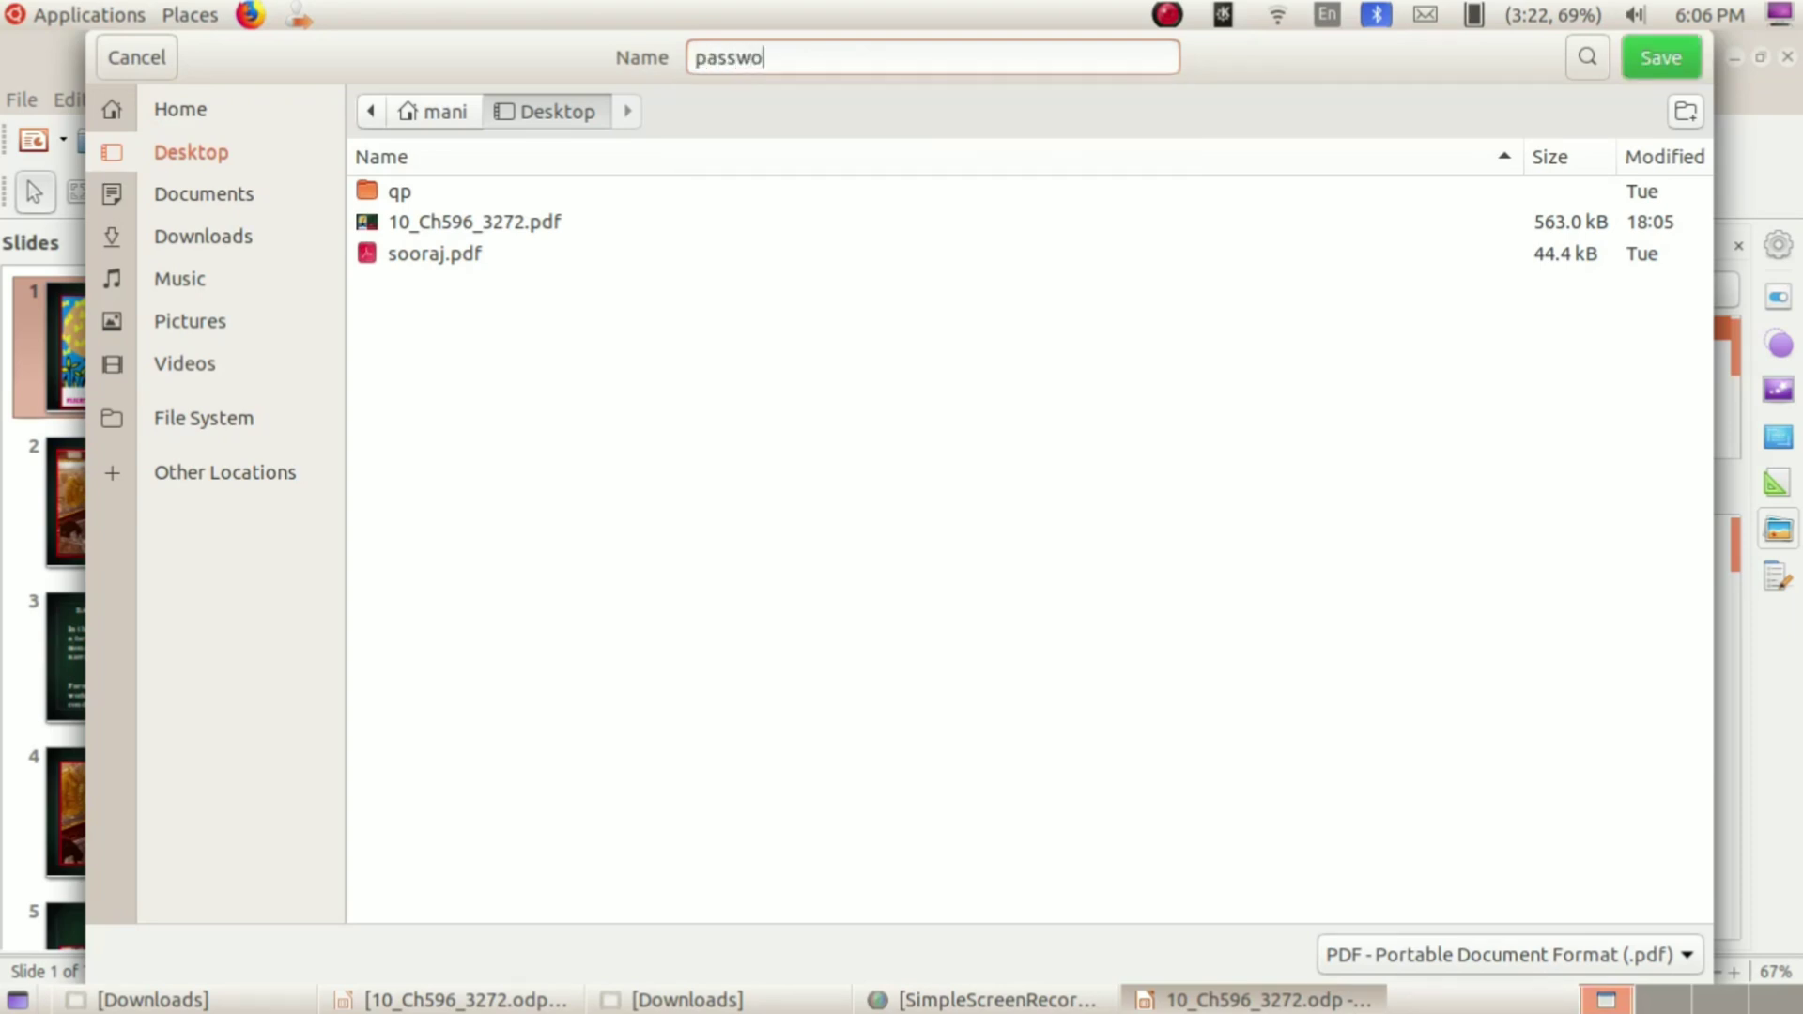
pyautogui.write('rd')
pyautogui.click(1647, 62)
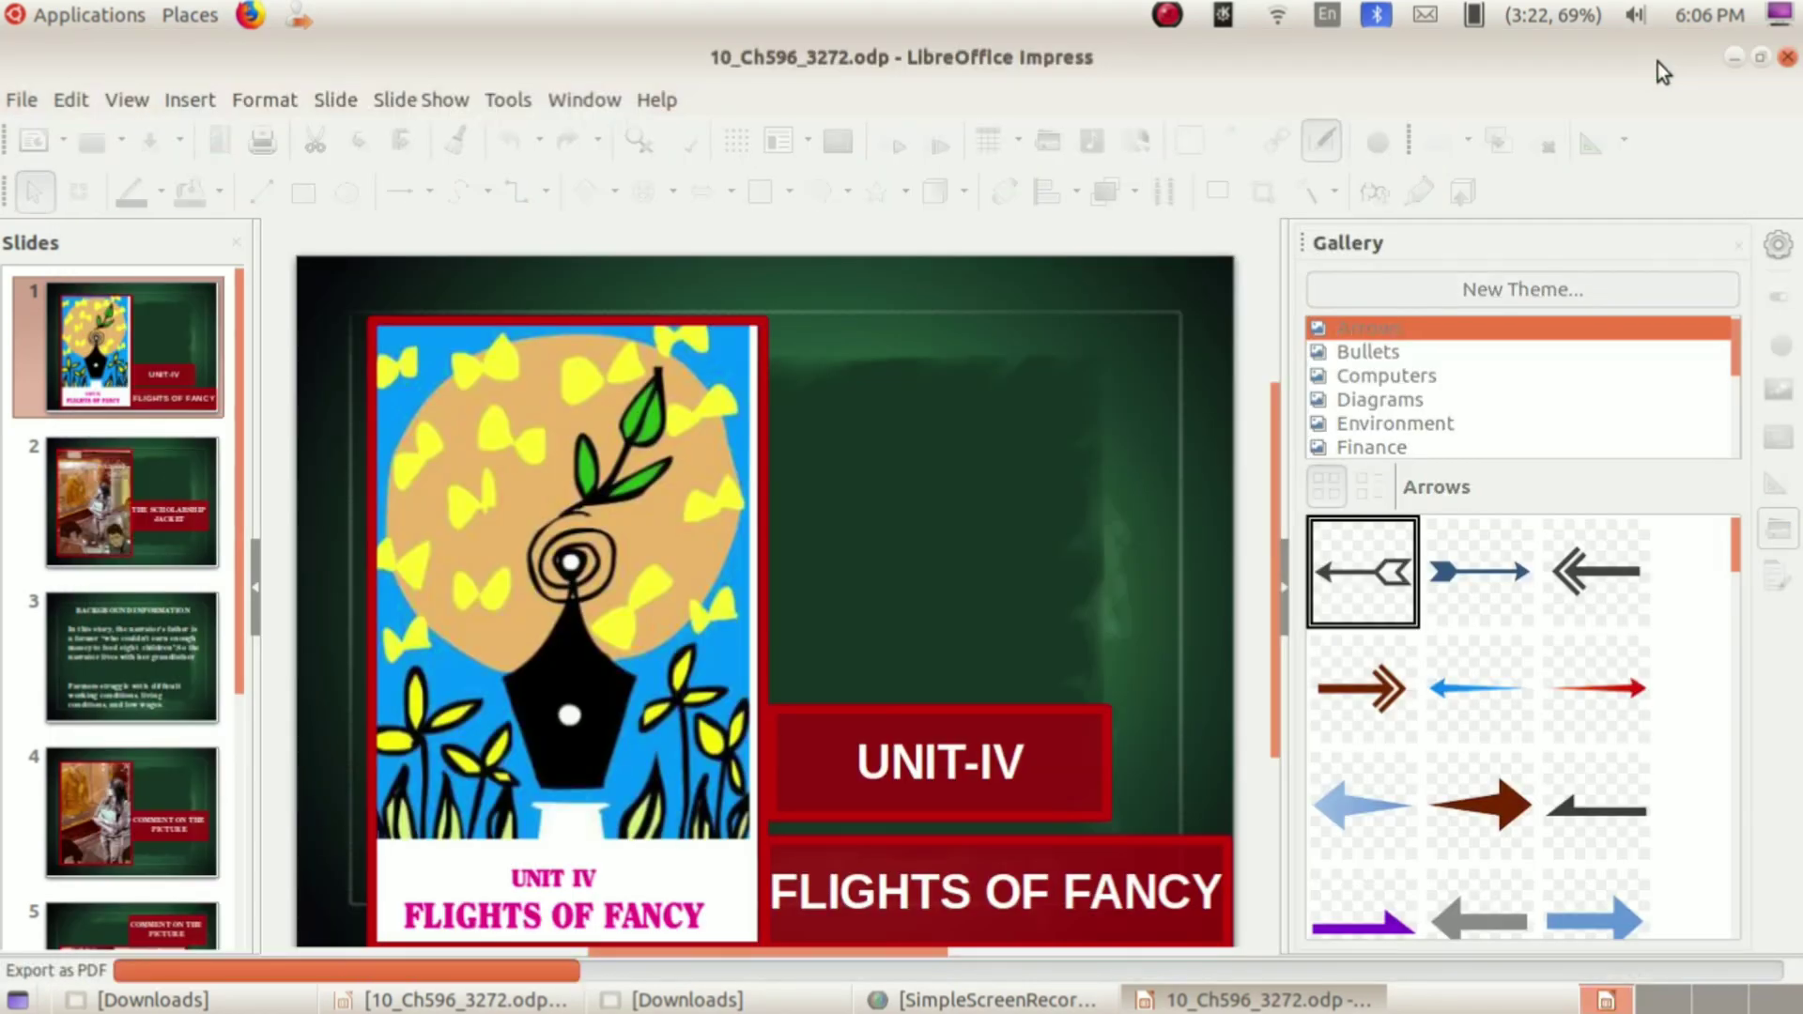
pyautogui.click(1734, 58)
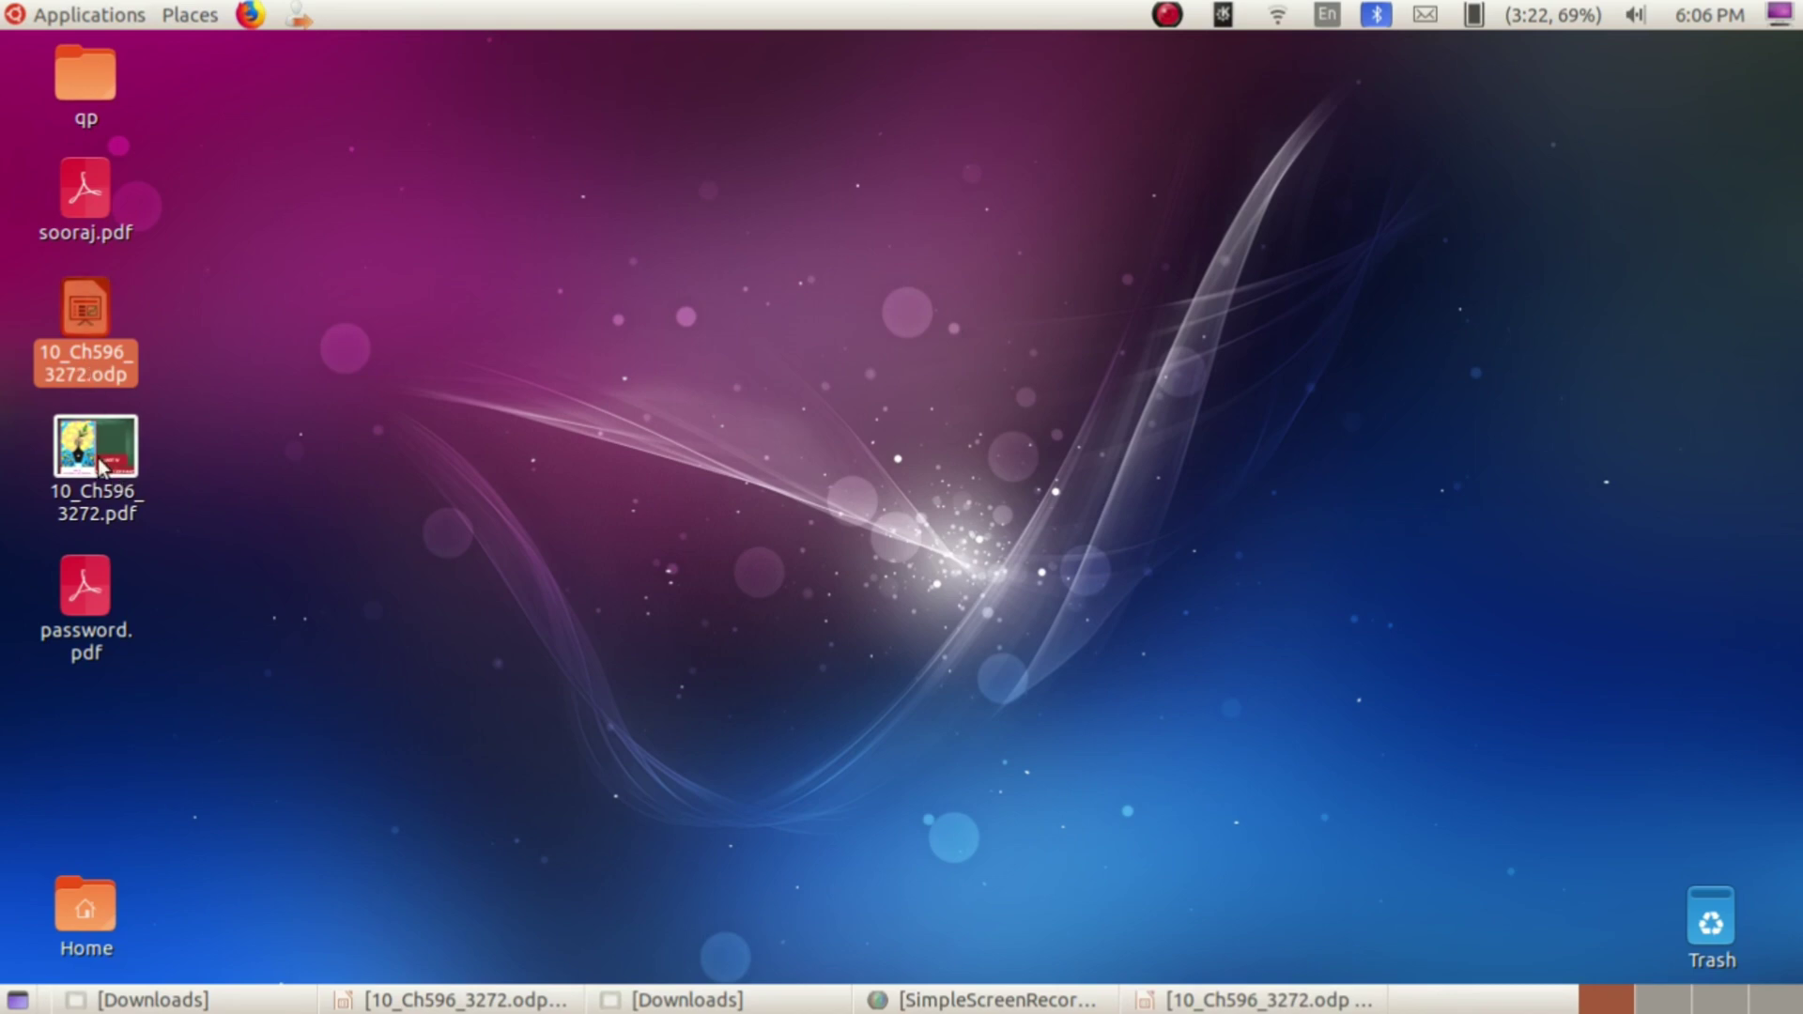
pyautogui.doubleClick(101, 463)
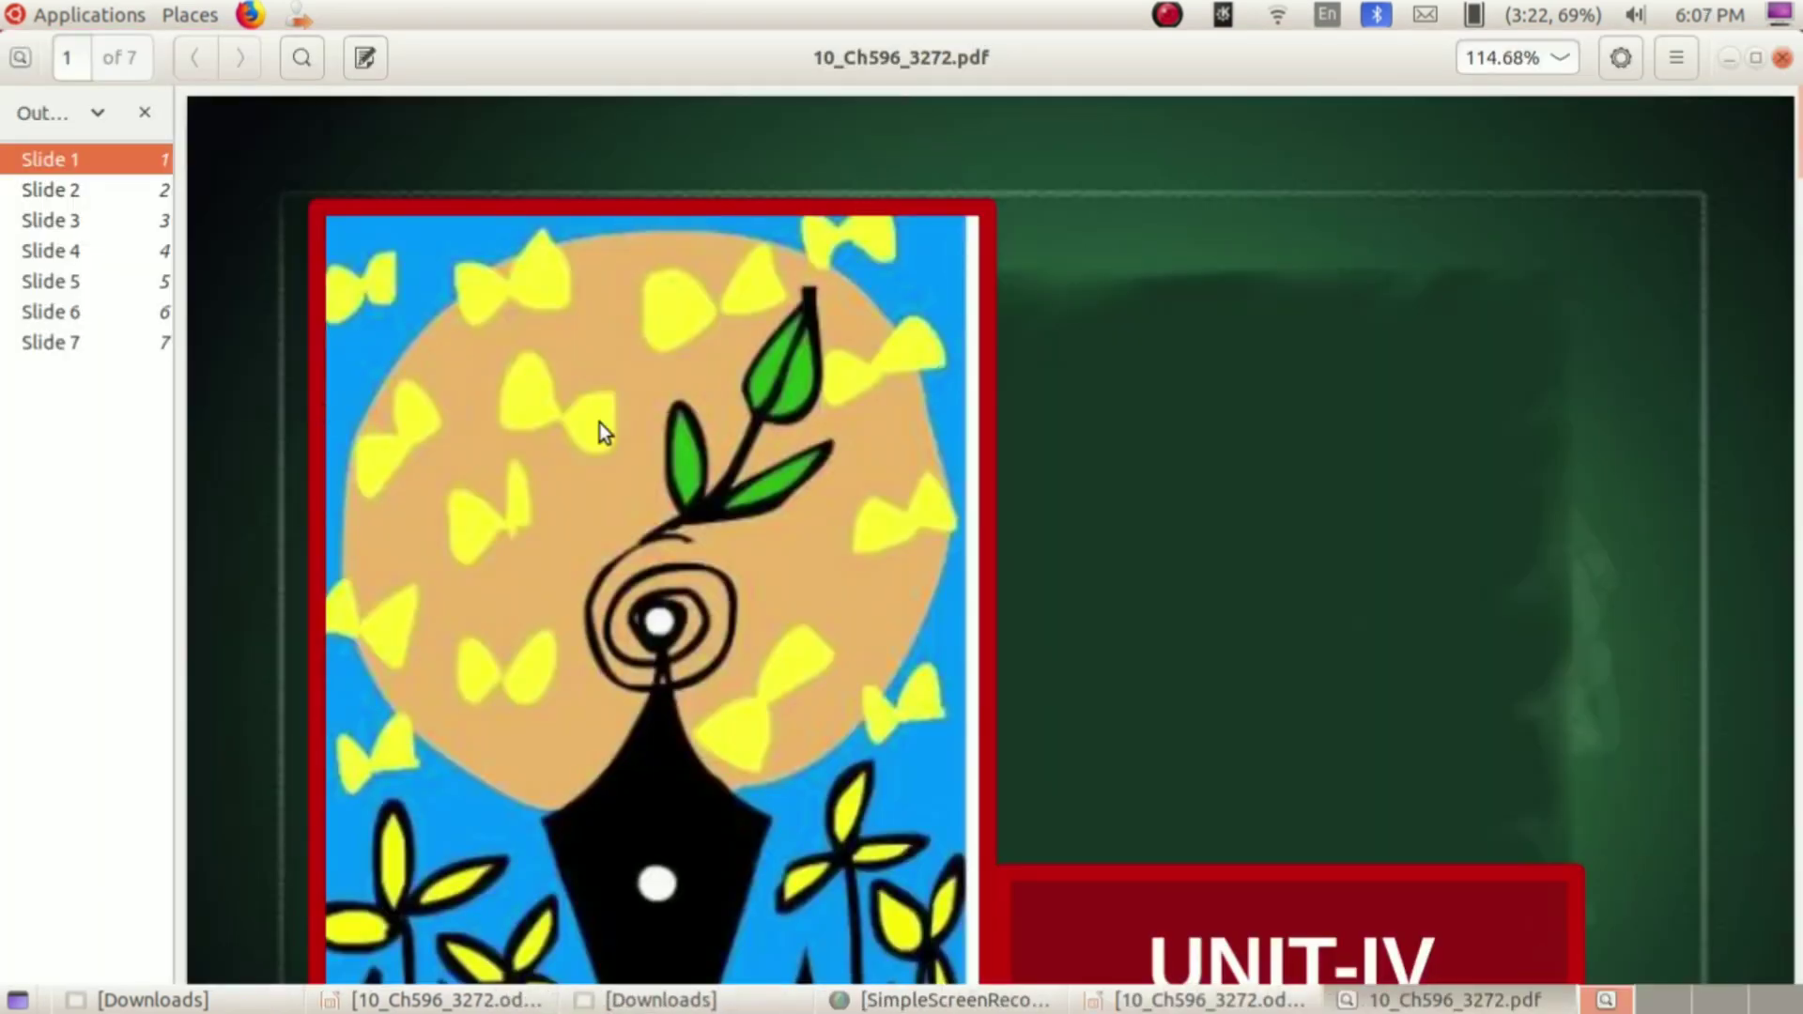
pyautogui.click(1559, 59)
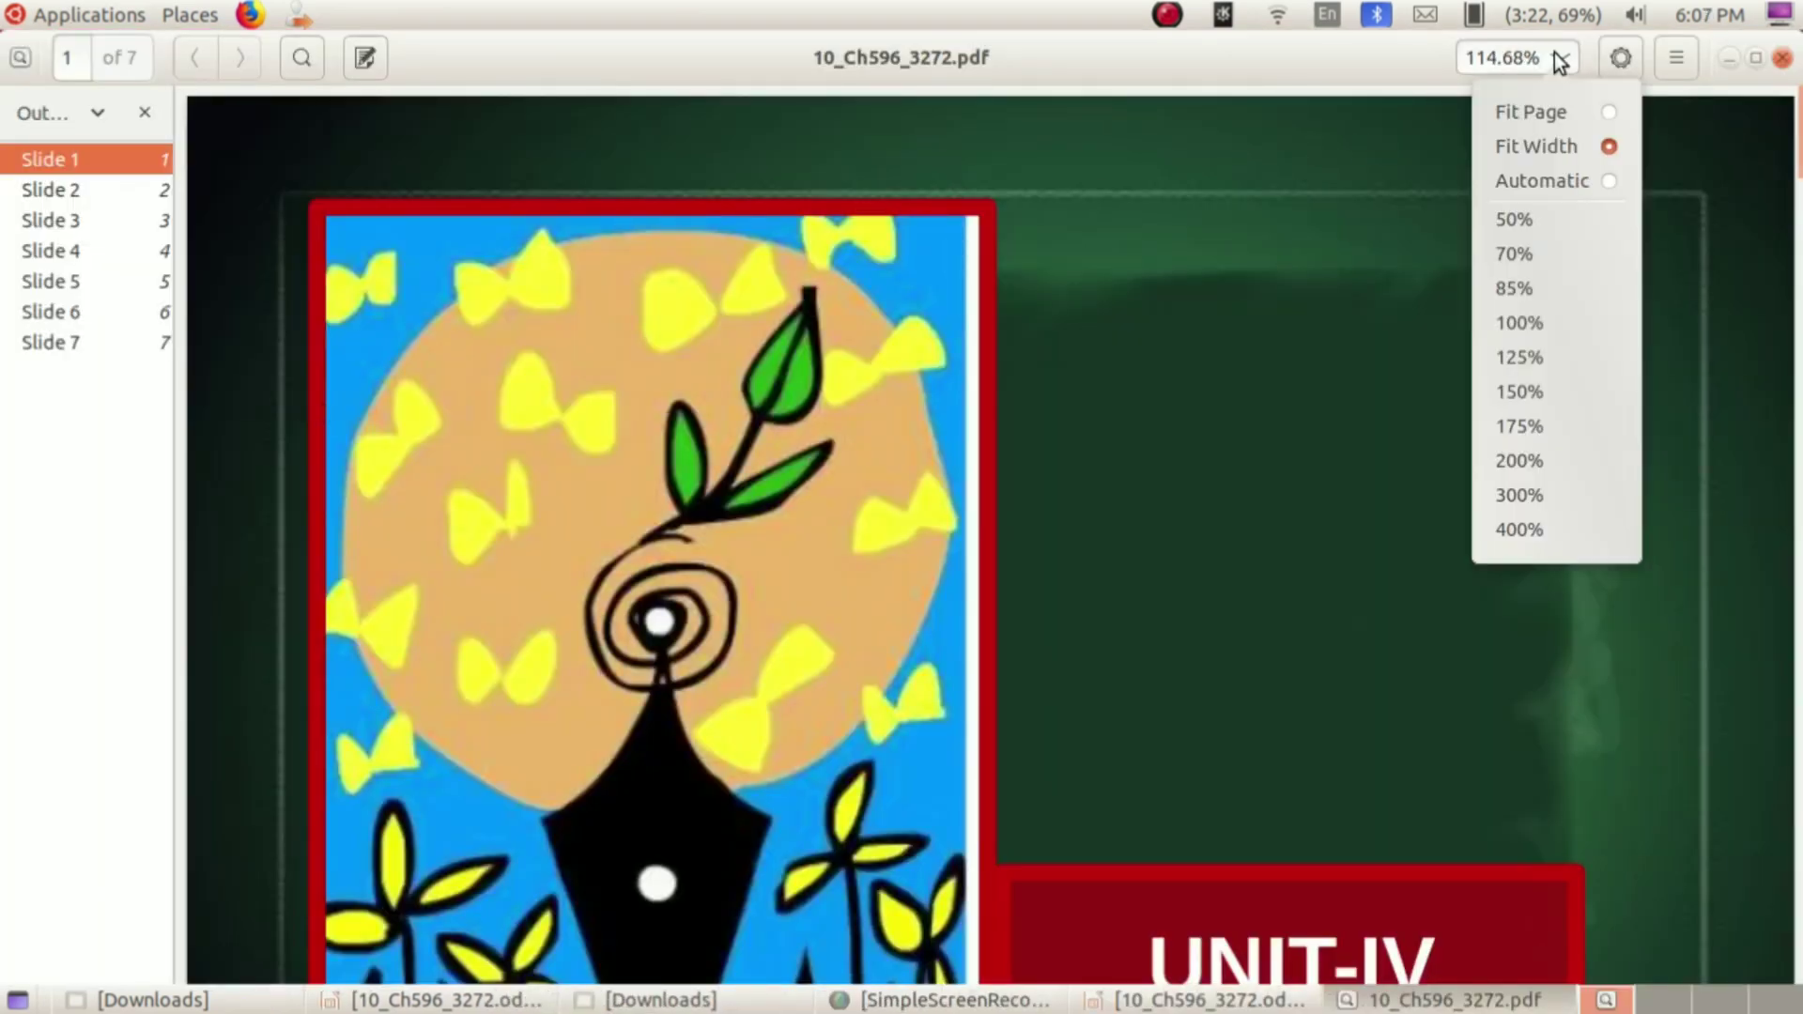
pyautogui.click(1553, 172)
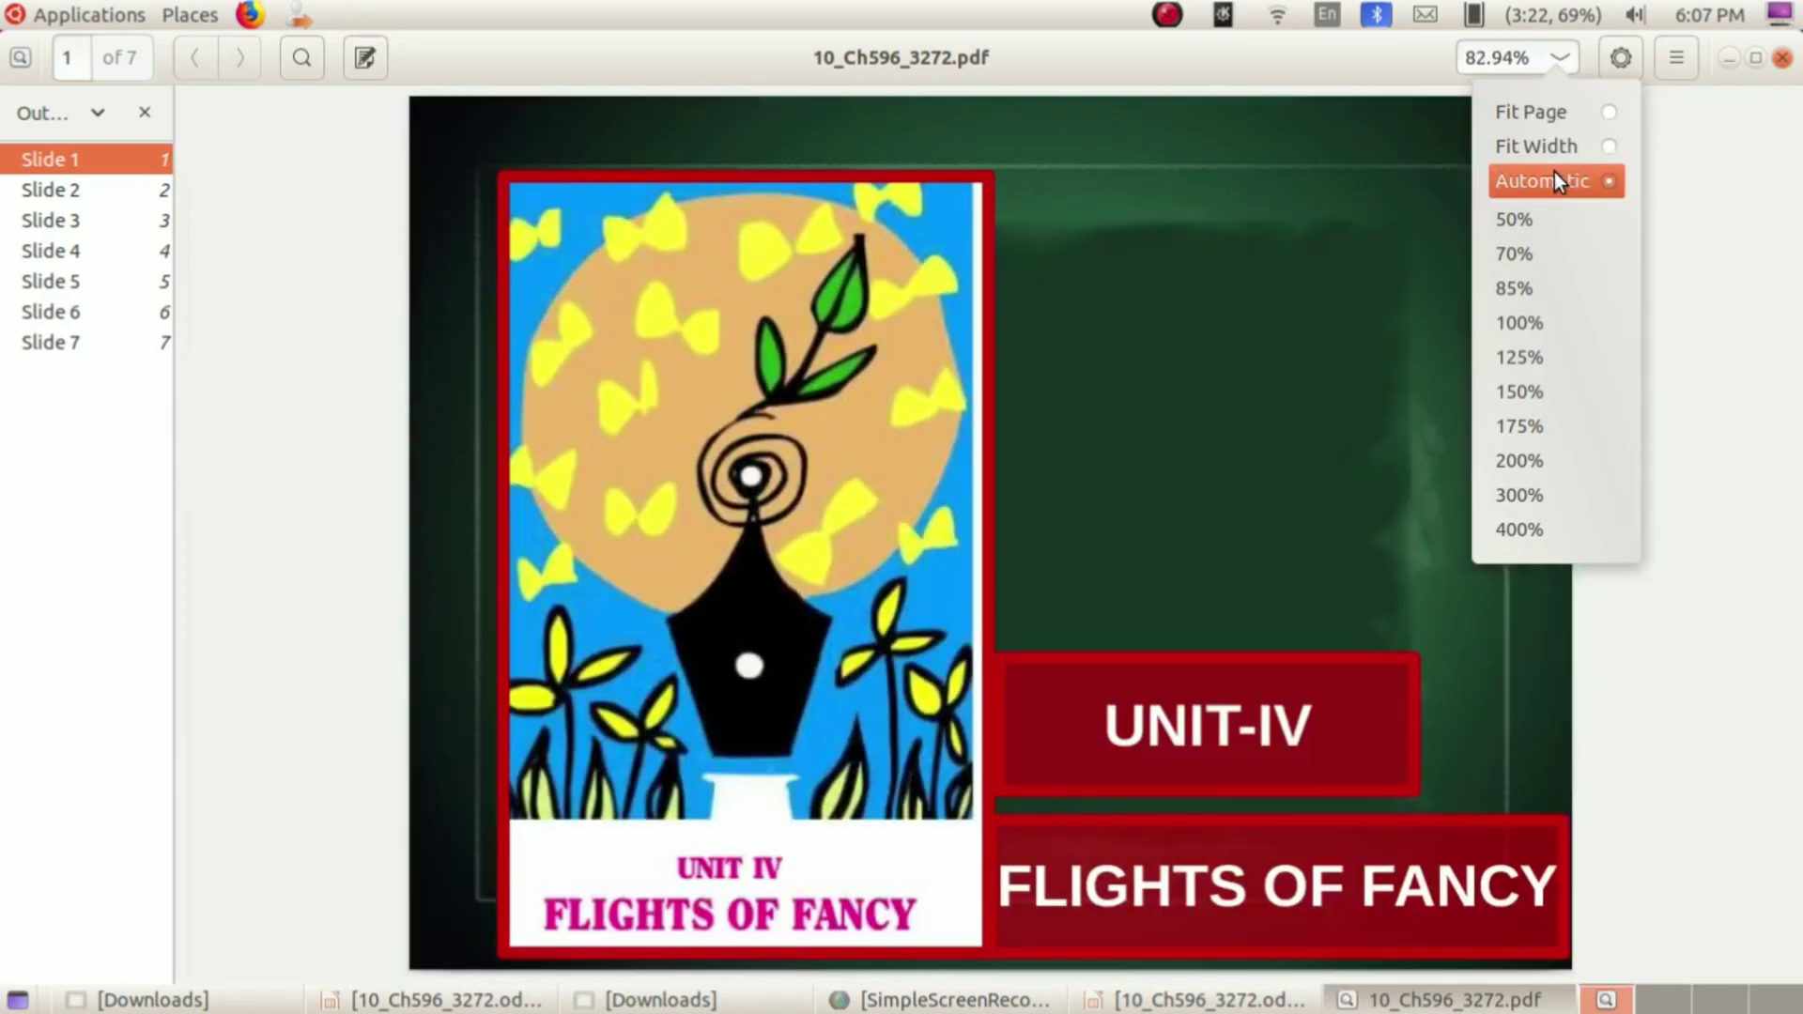
pyautogui.click(1766, 215)
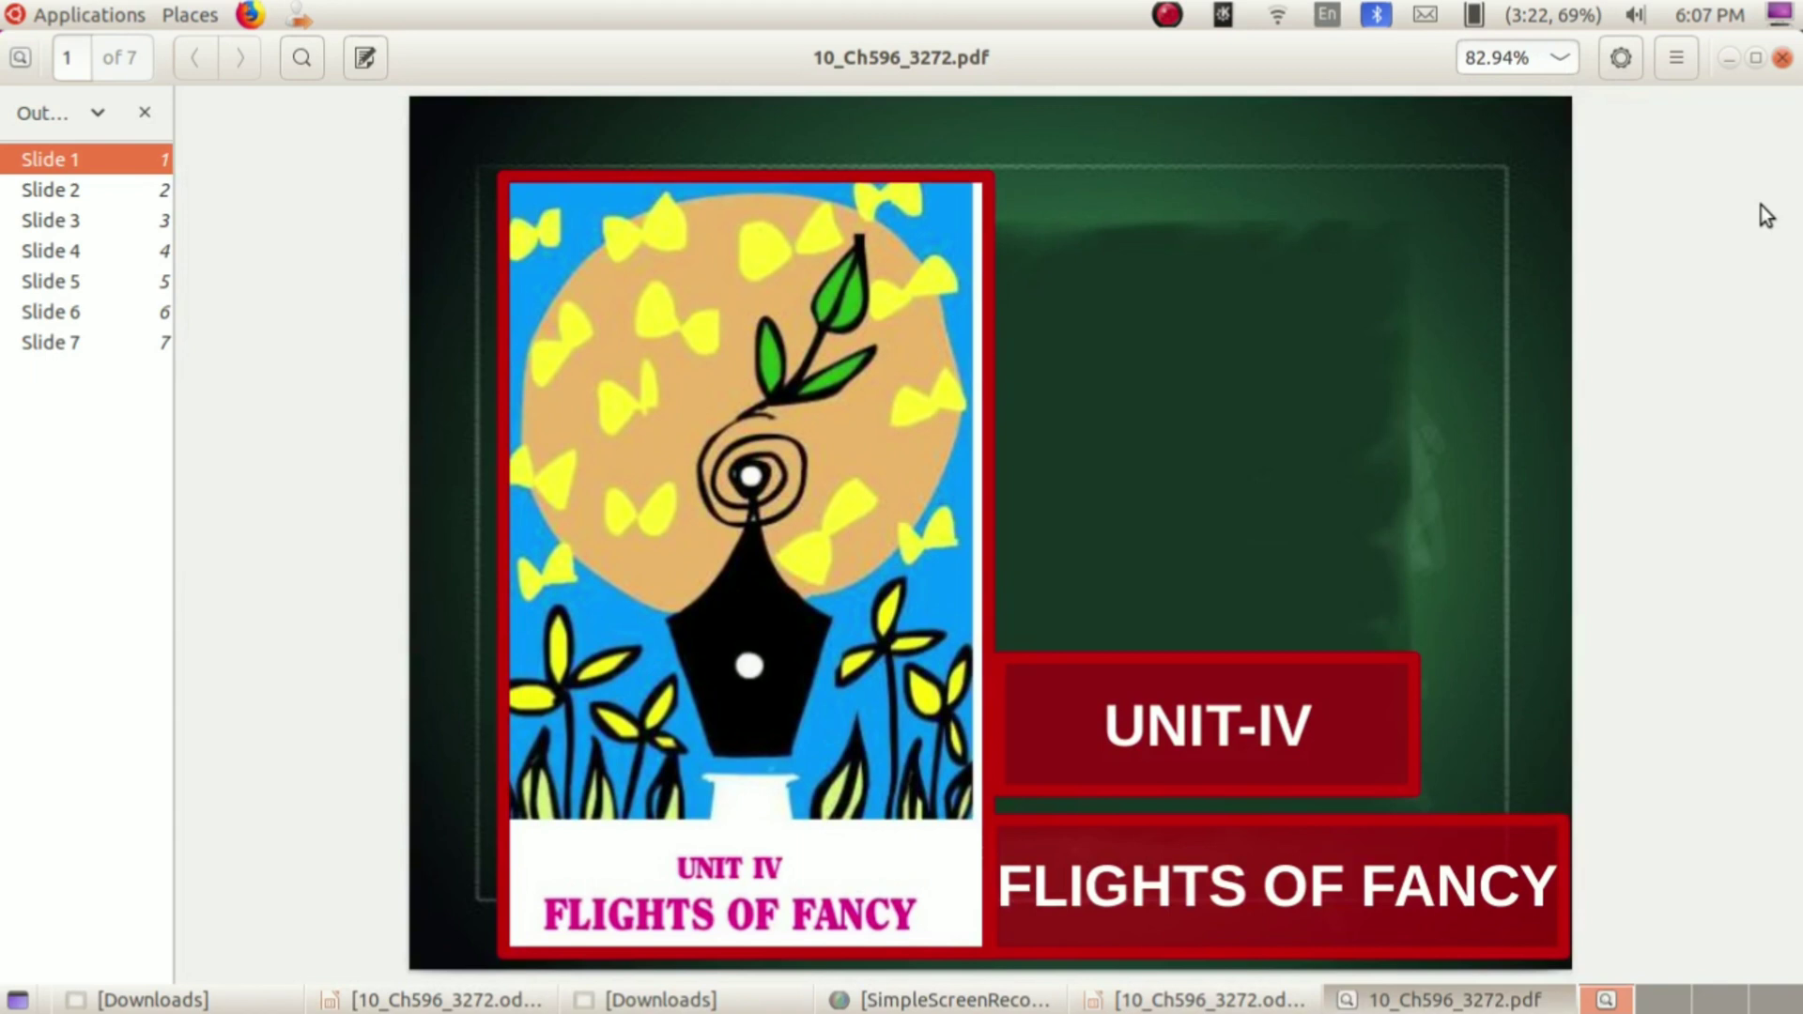
pyautogui.scroll(-1, 1766, 215)
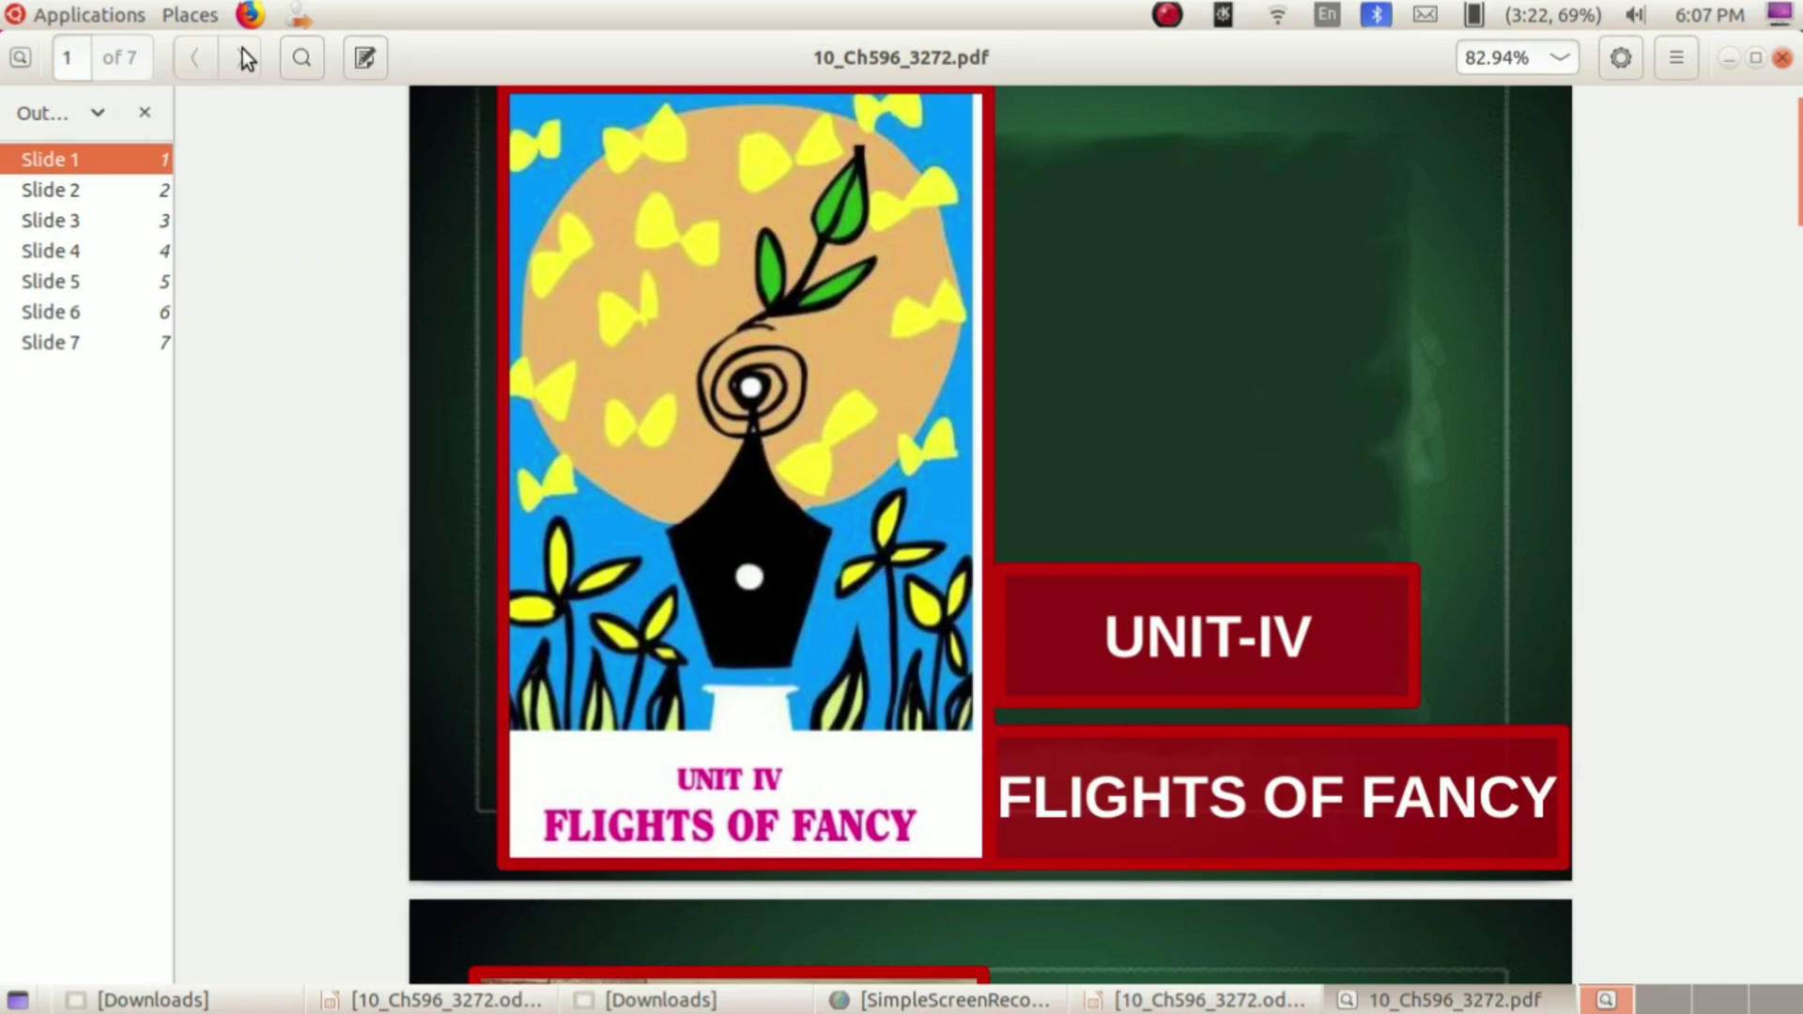
pyautogui.click(103, 195)
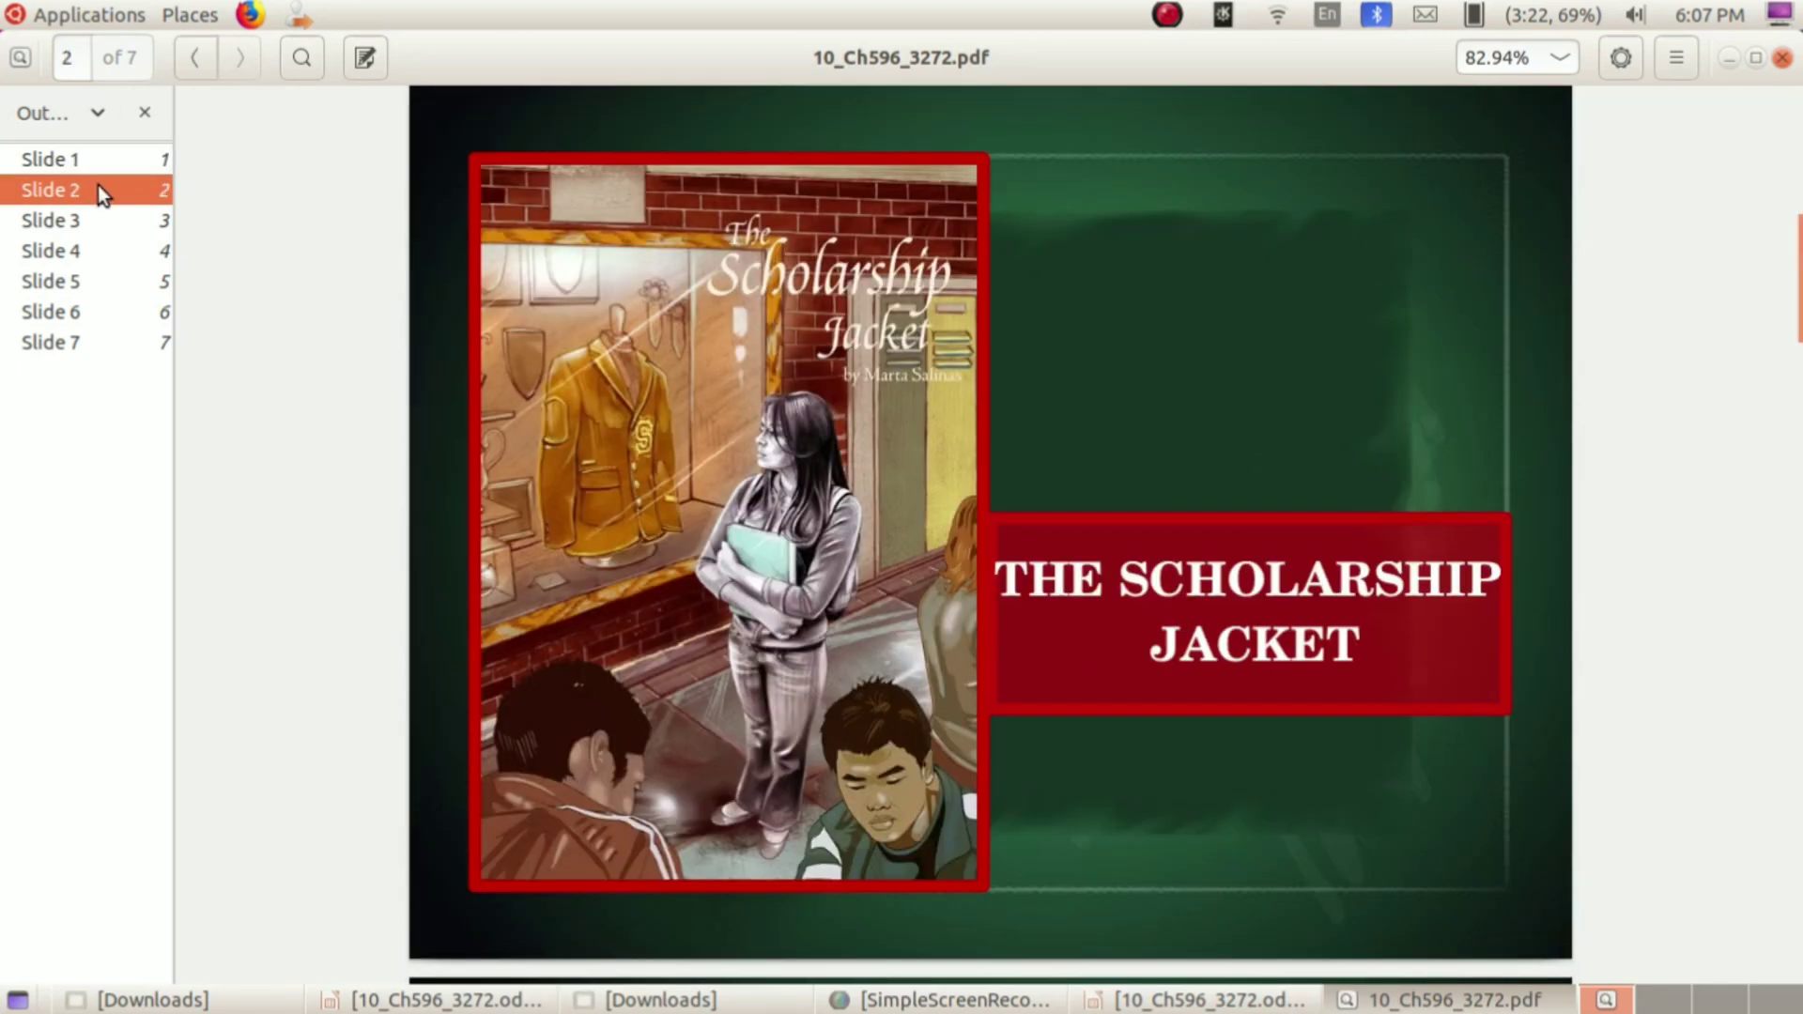
pyautogui.click(88, 217)
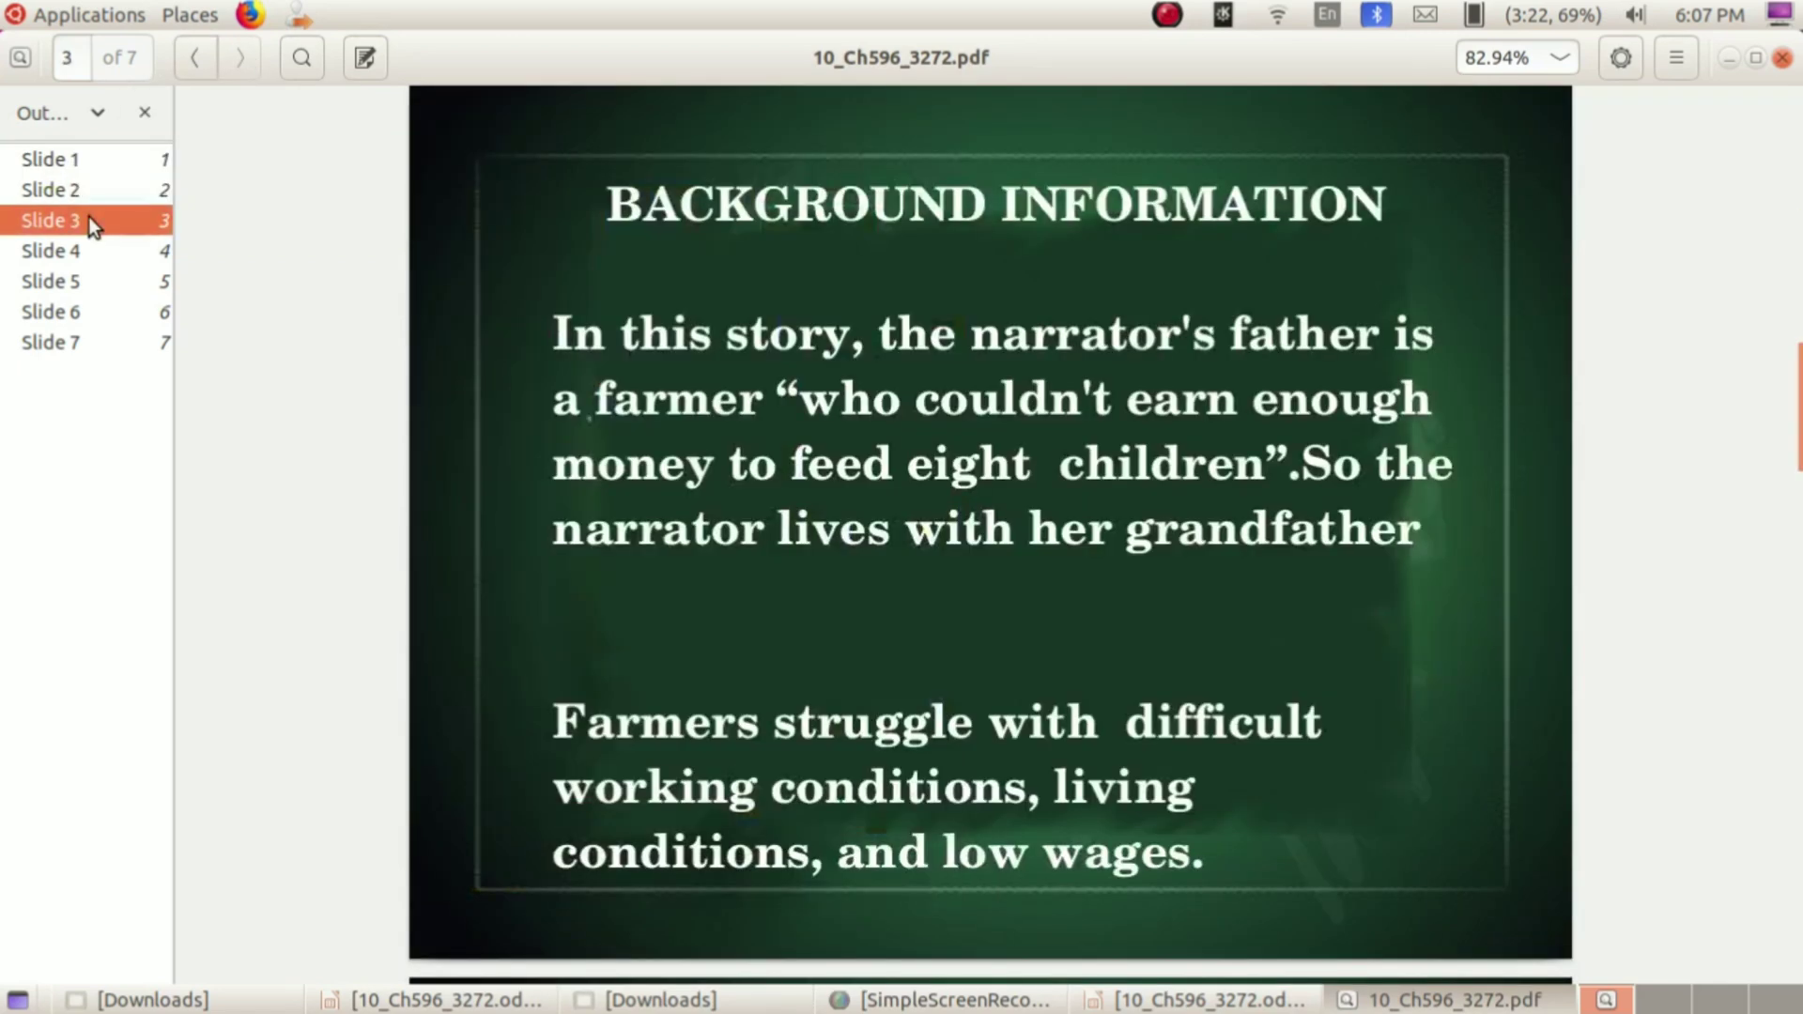
pyautogui.click(85, 255)
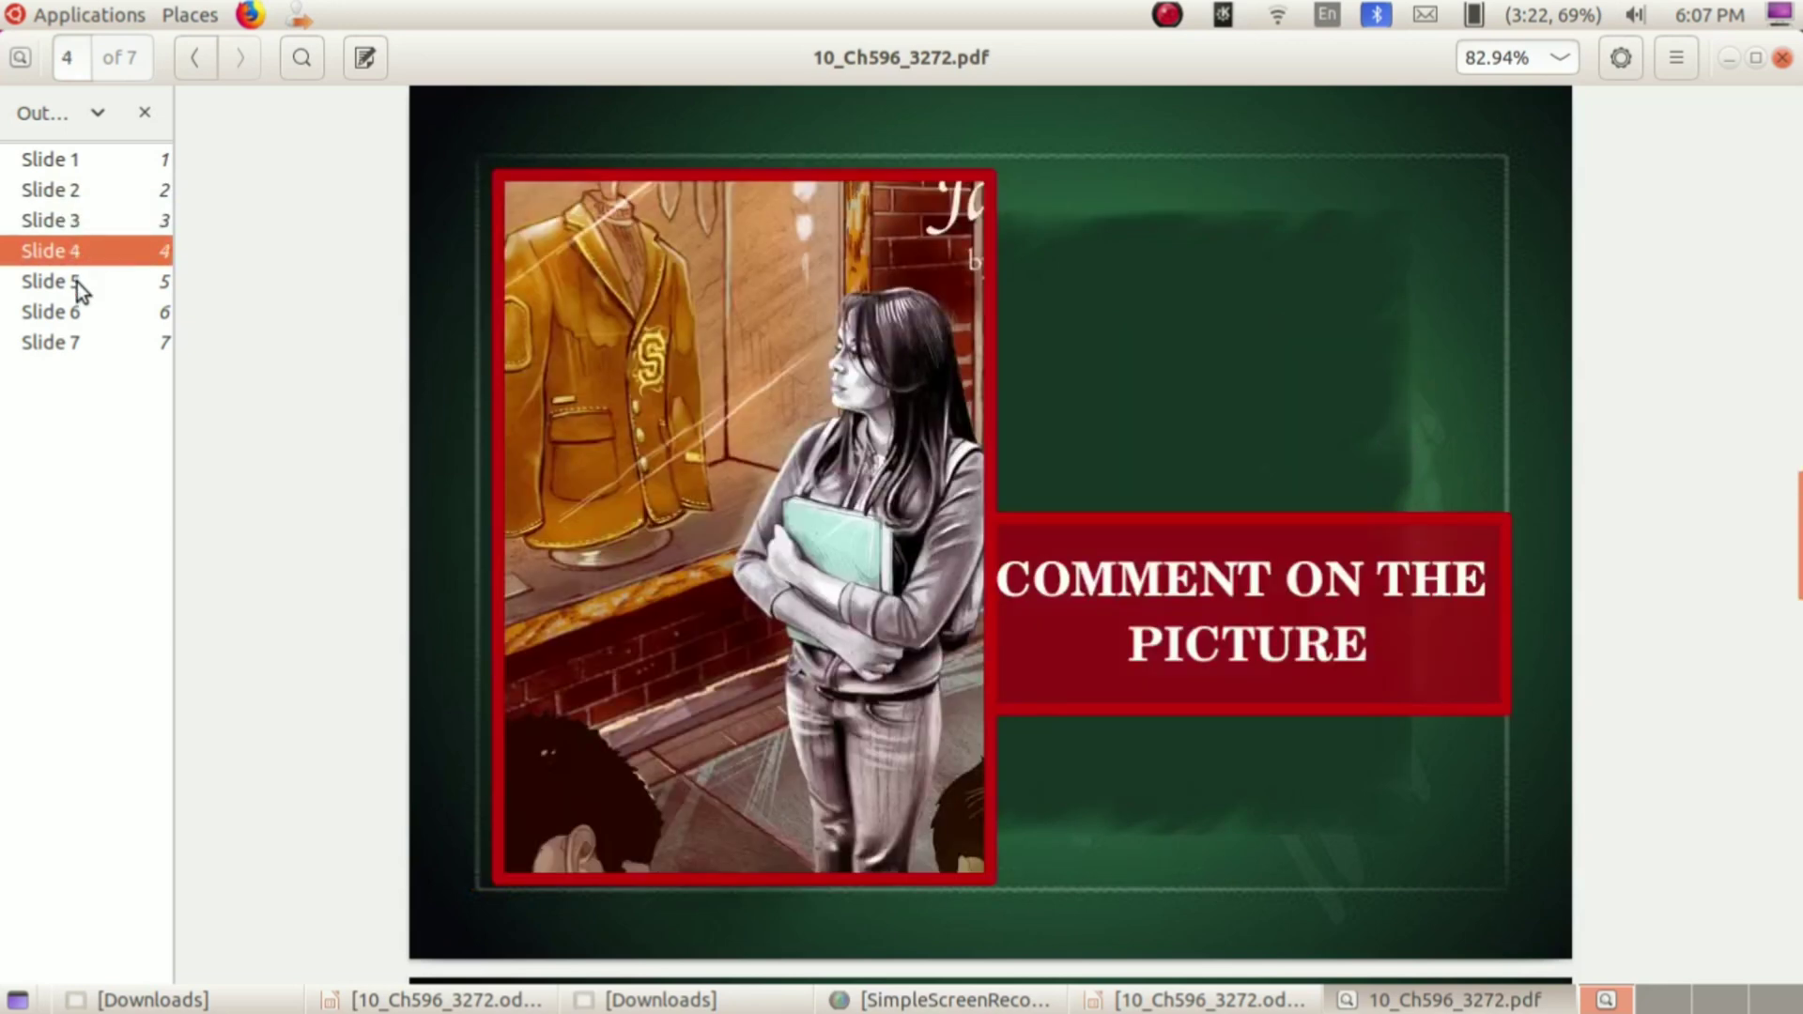
pyautogui.click(77, 282)
pyautogui.click(61, 323)
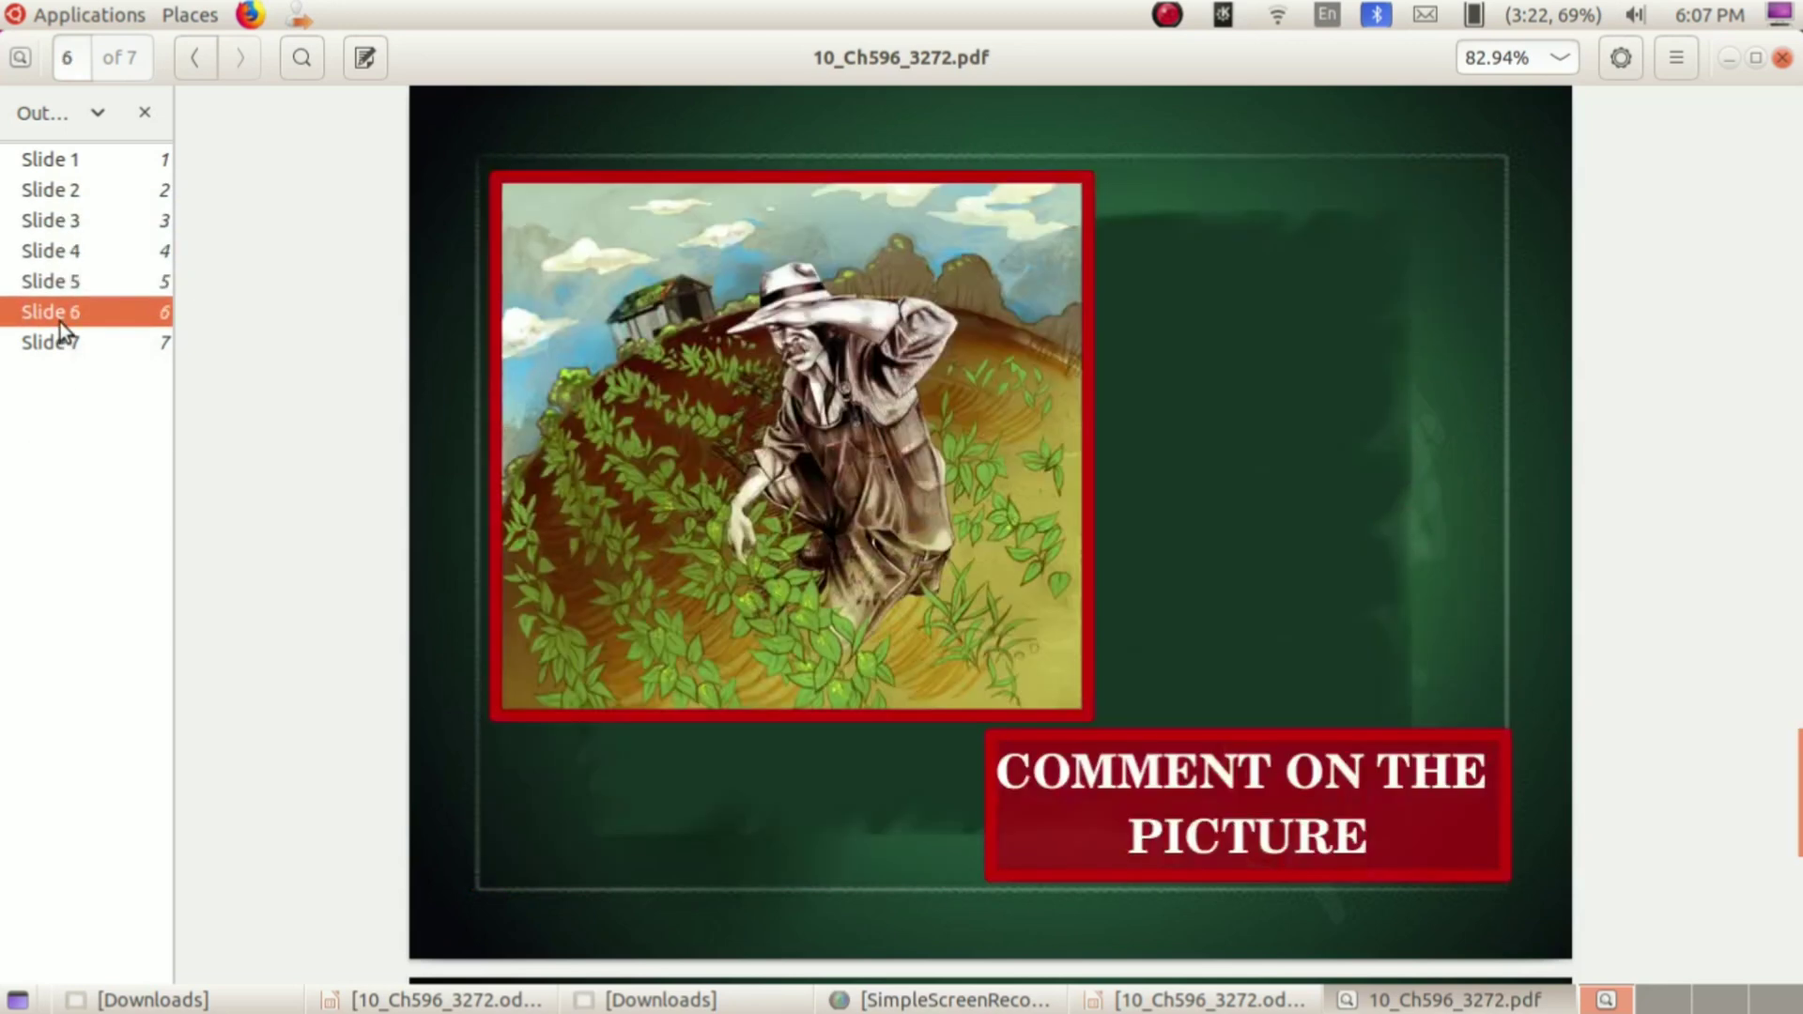
pyautogui.click(61, 347)
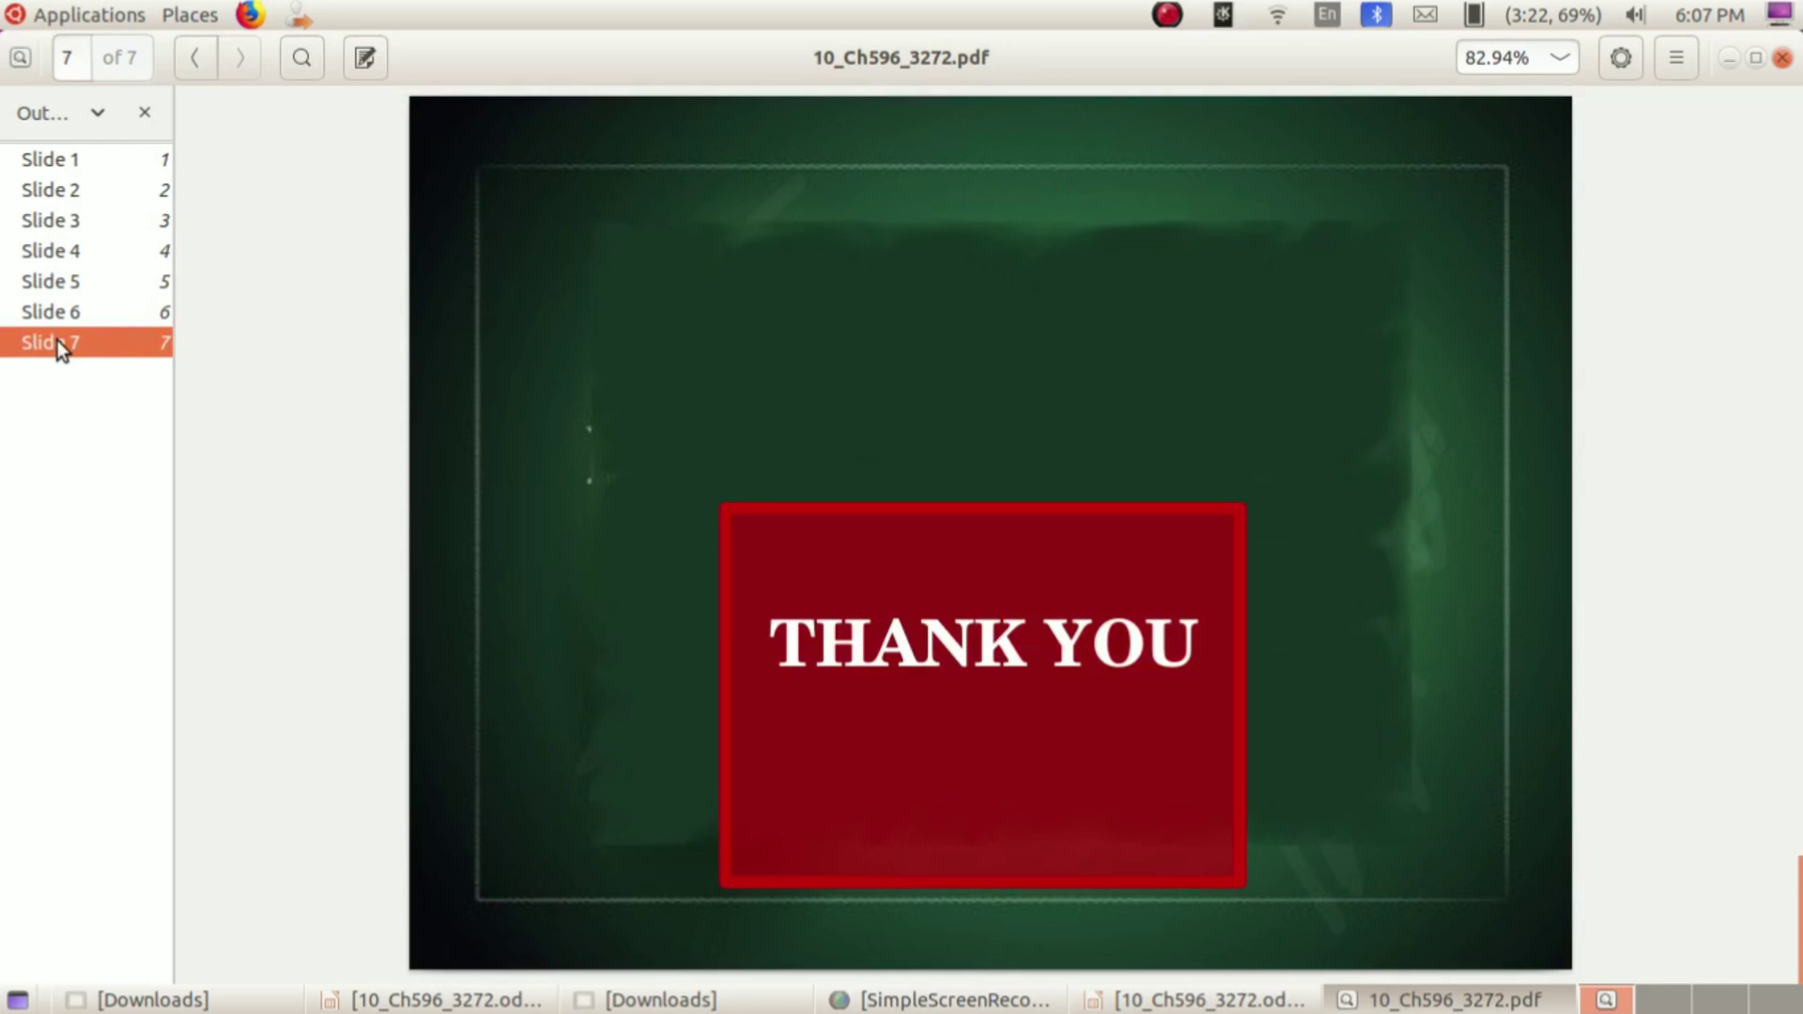
pyautogui.click(58, 162)
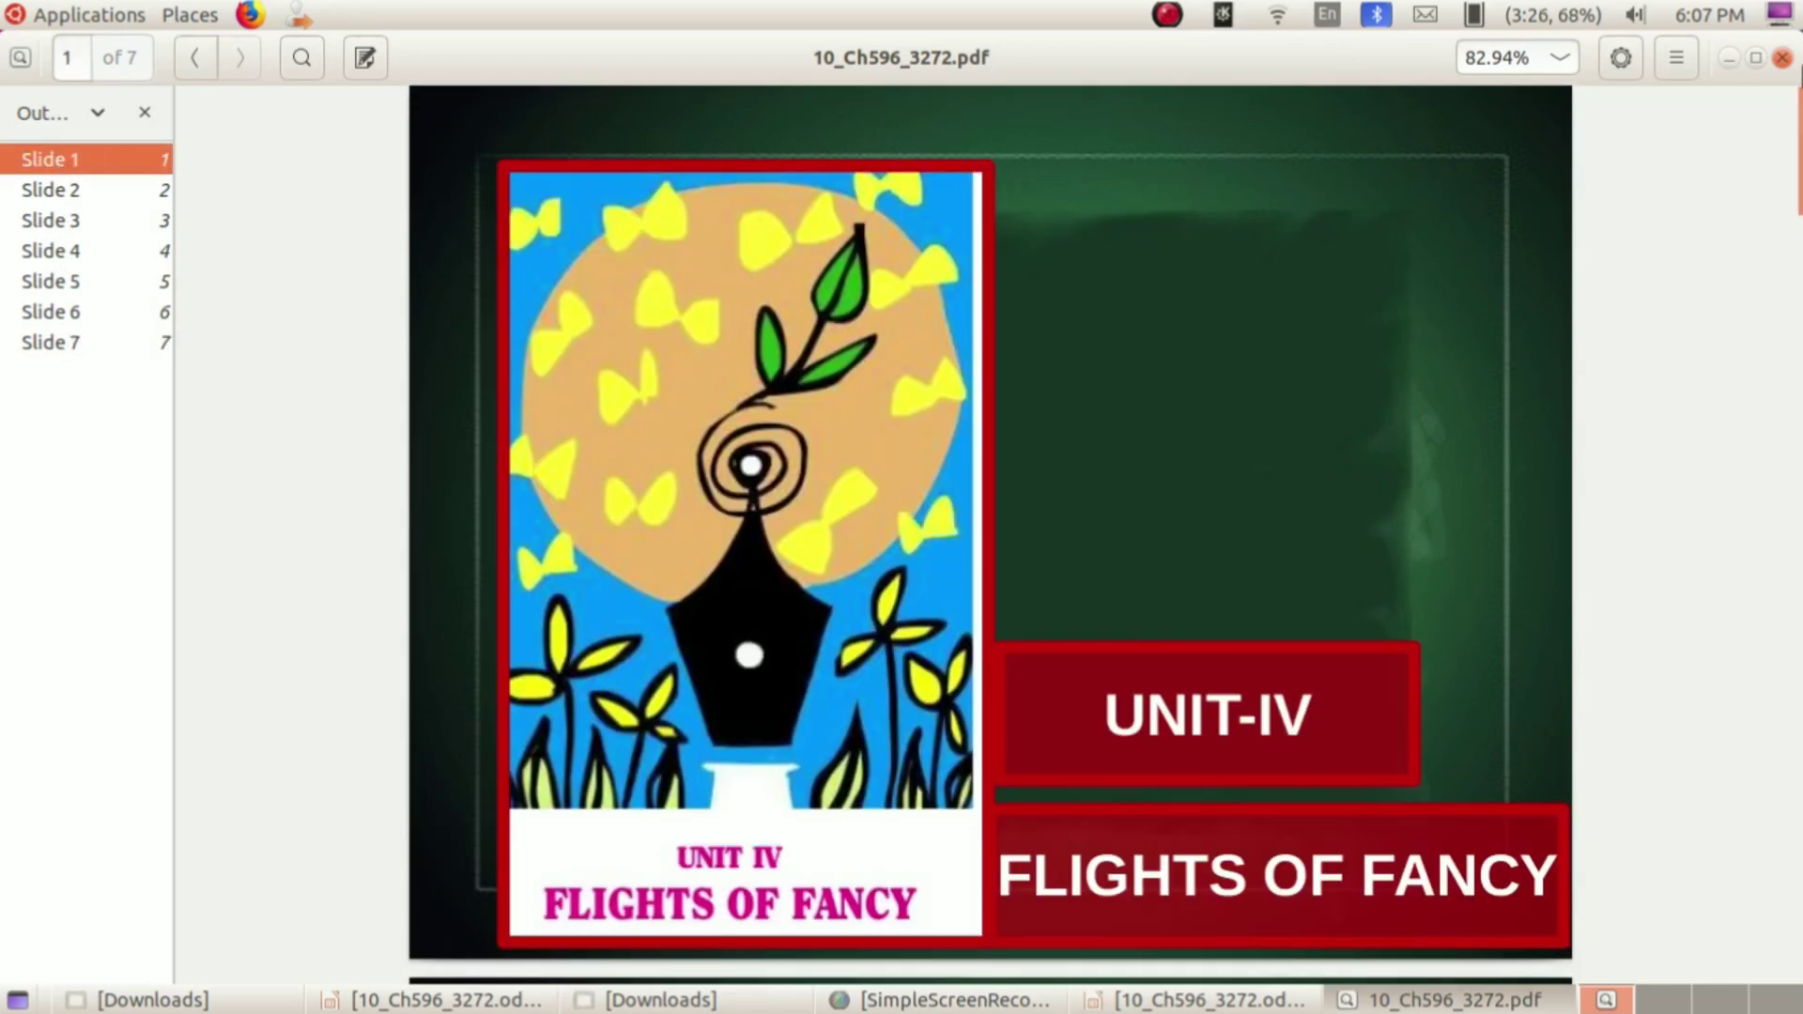
pyautogui.click(1784, 58)
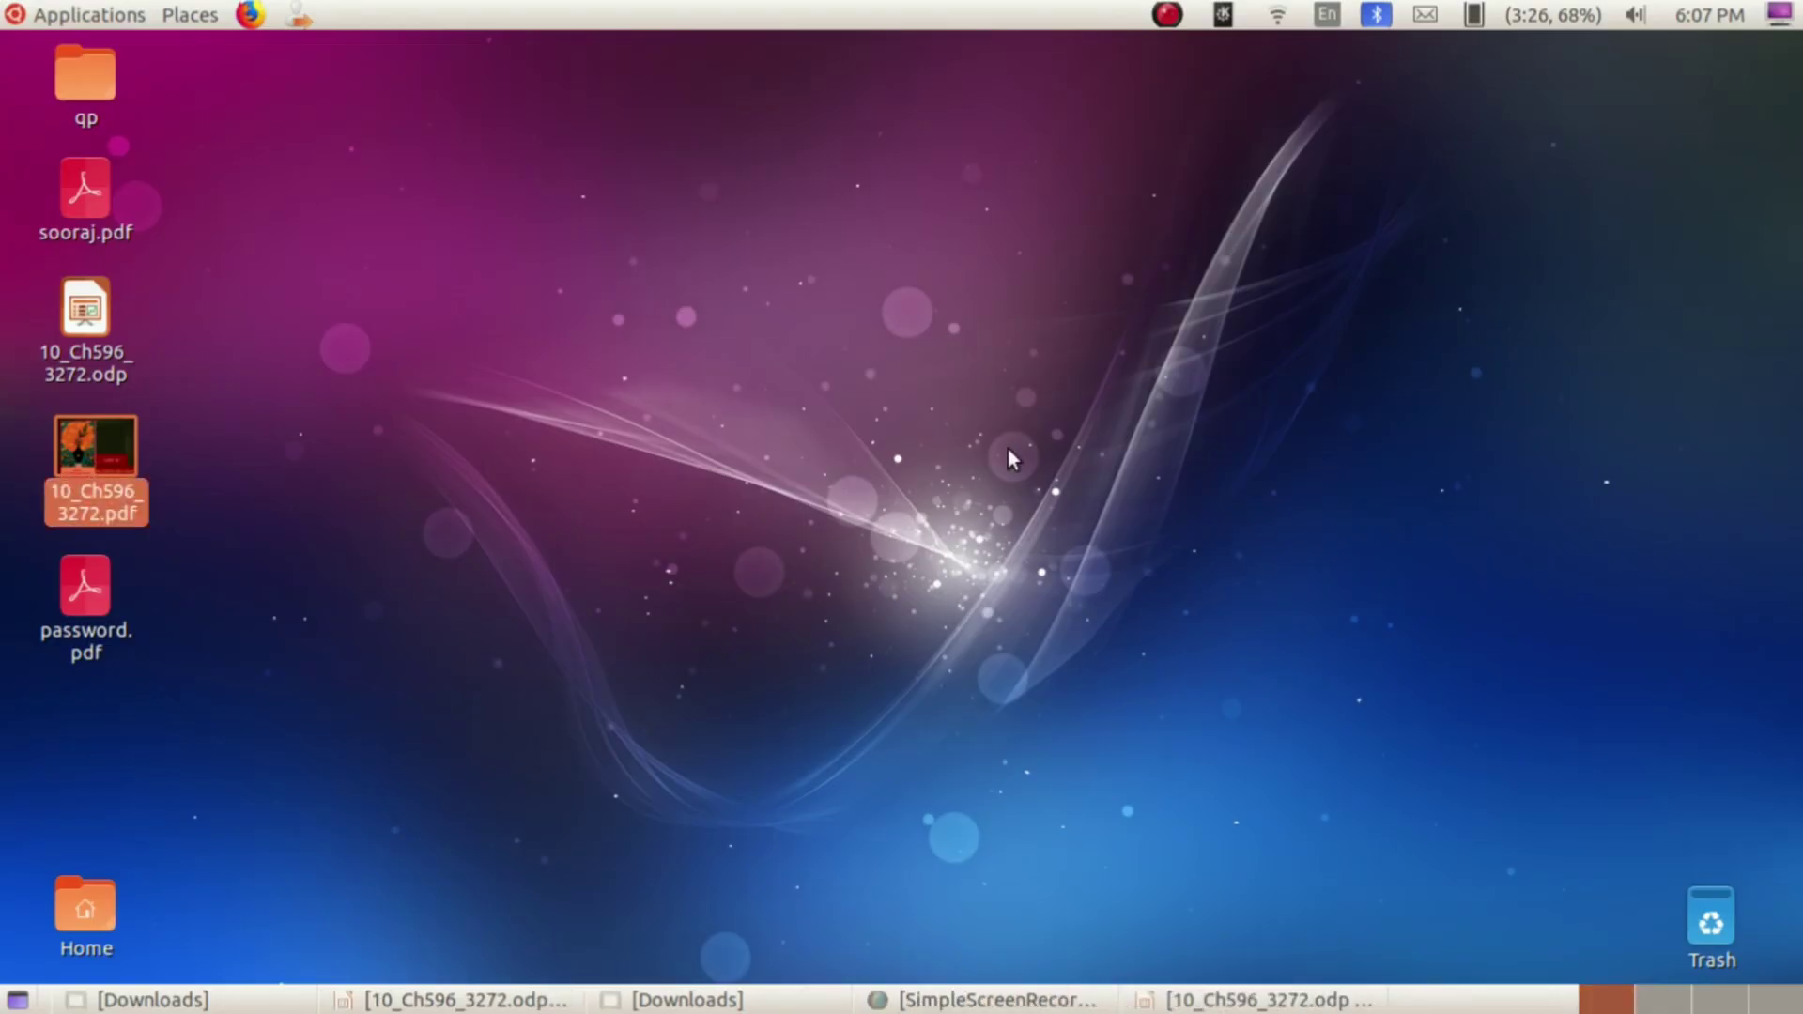
# Step: Open password.pdf in Document Viewer and type the document password at the prompt
pyautogui.doubleClick(87, 585)
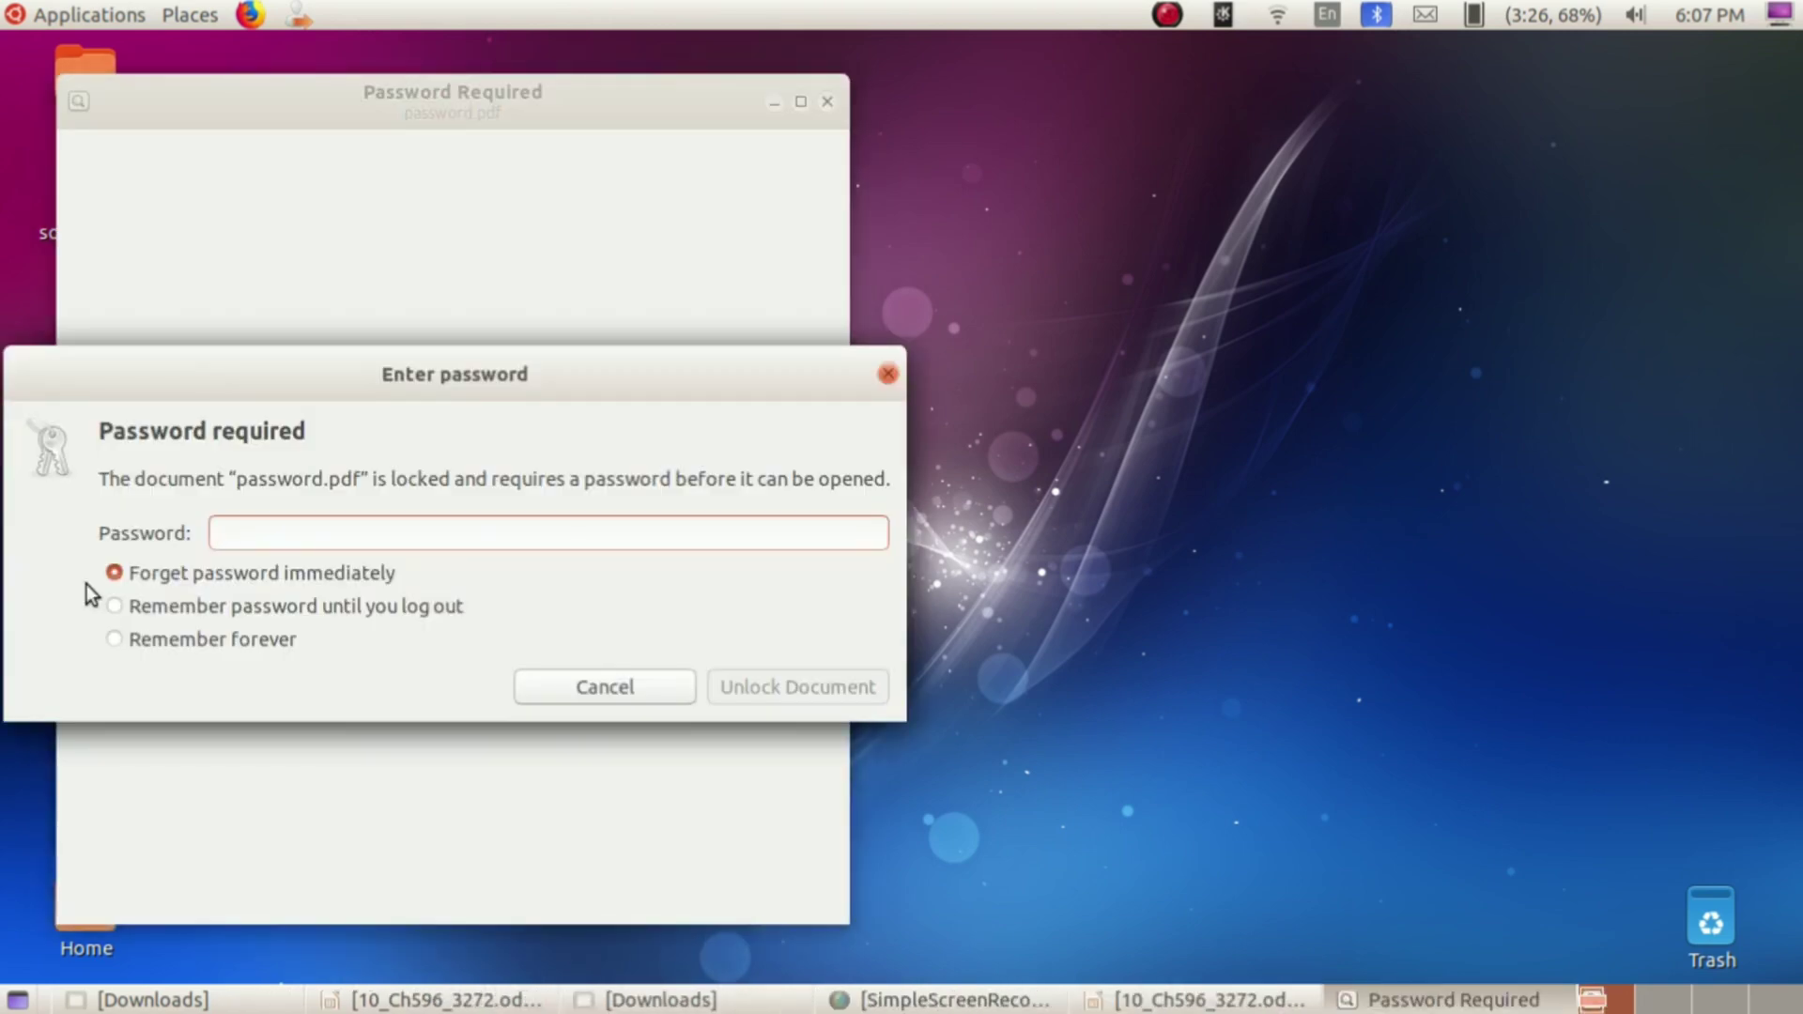
pyautogui.write('12')
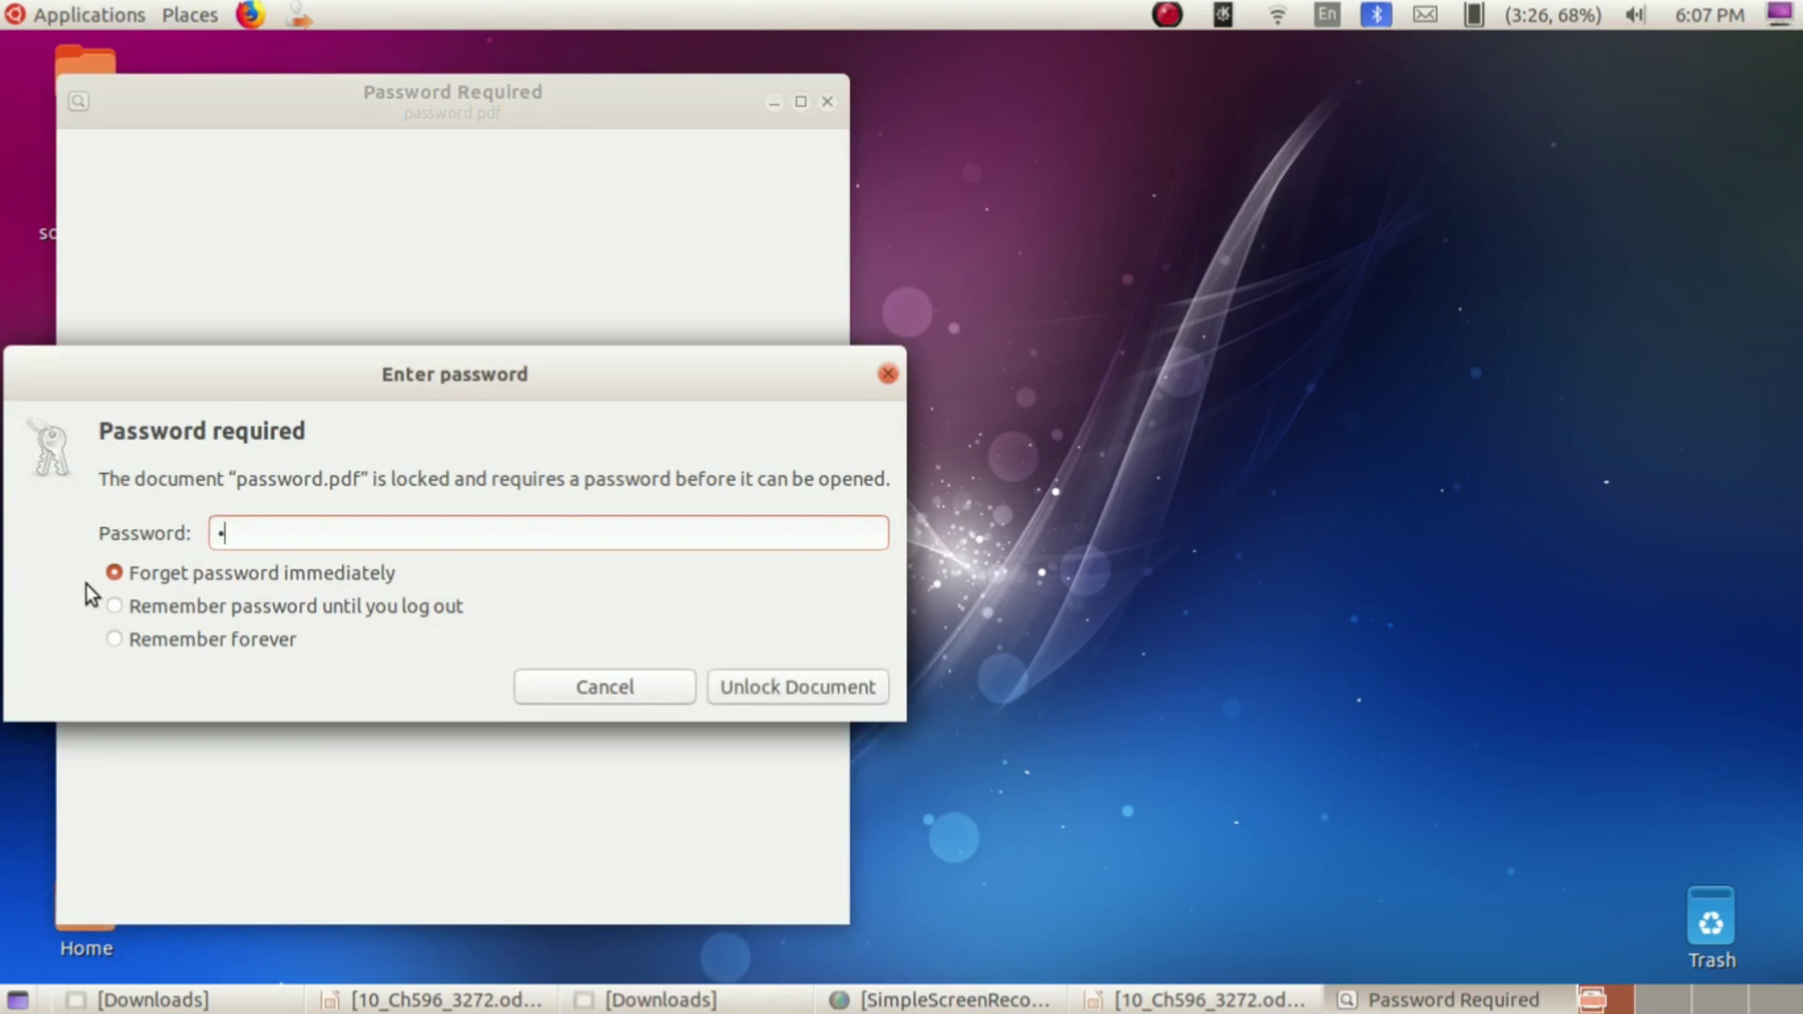
pyautogui.write('3456')
# Step: Unlock password.pdf and set the zoom to Automatic so the whole first slide fits
pyautogui.click(825, 689)
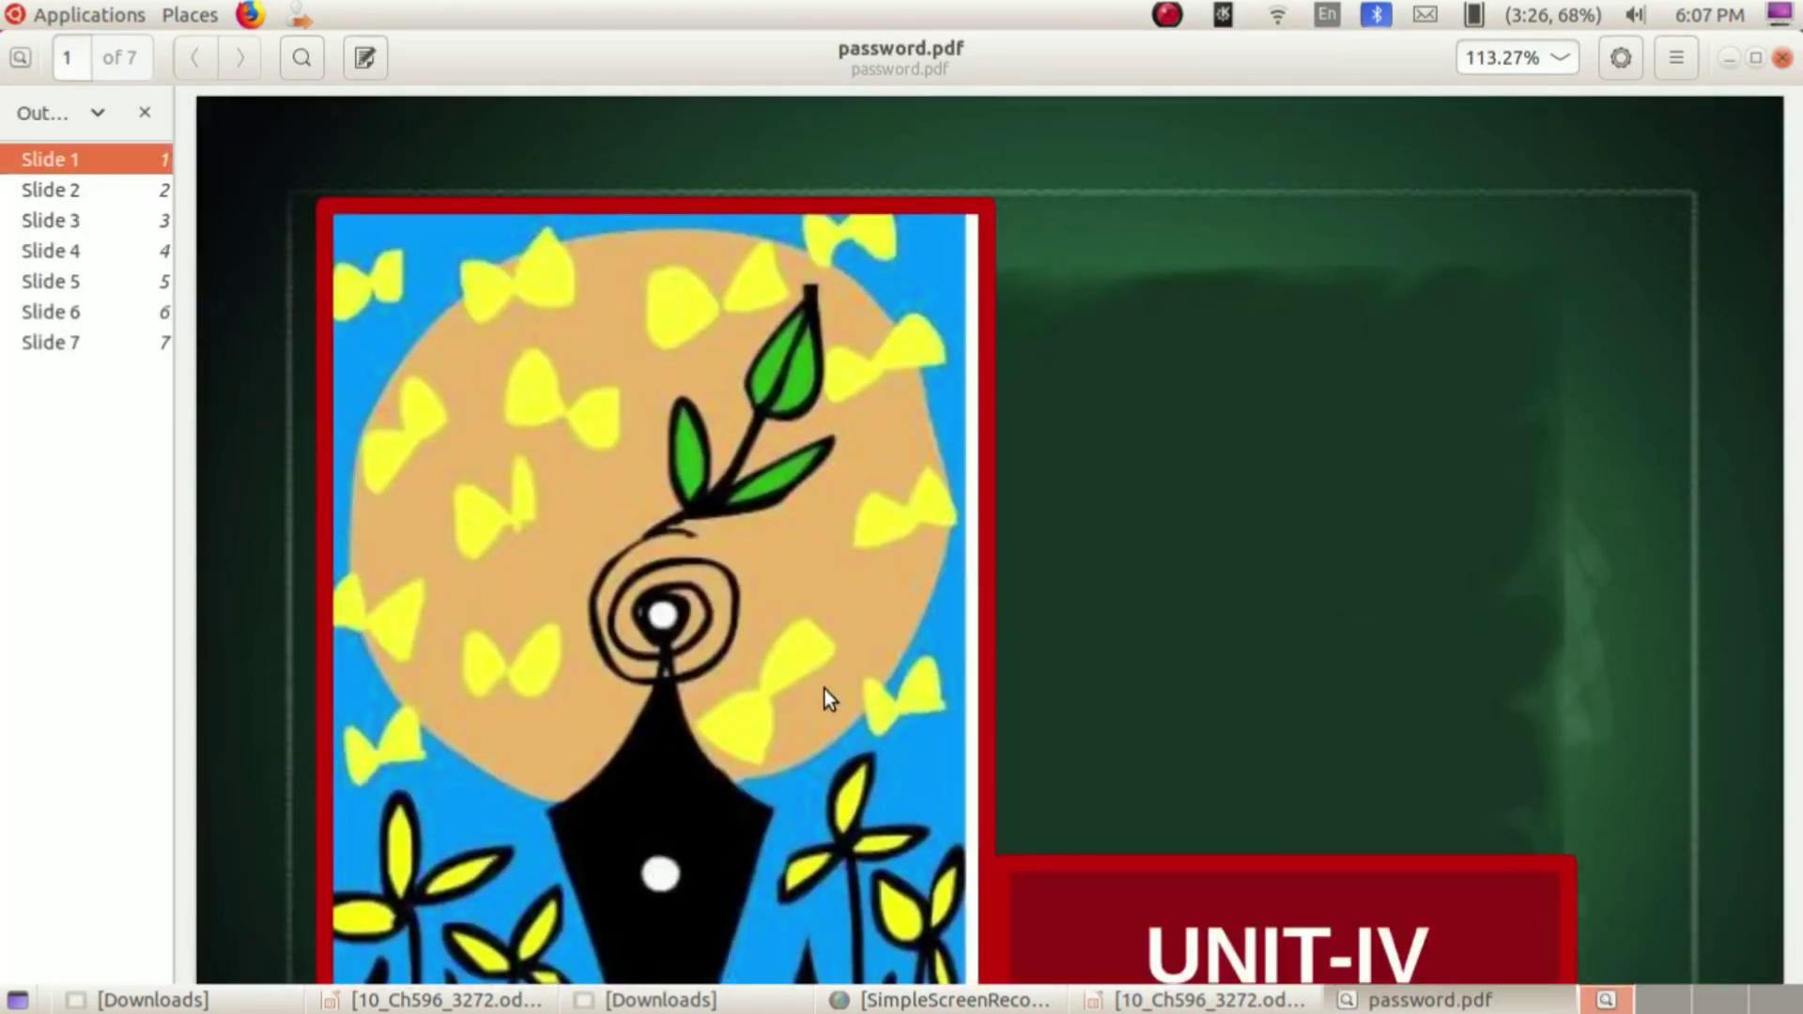
pyautogui.click(1557, 59)
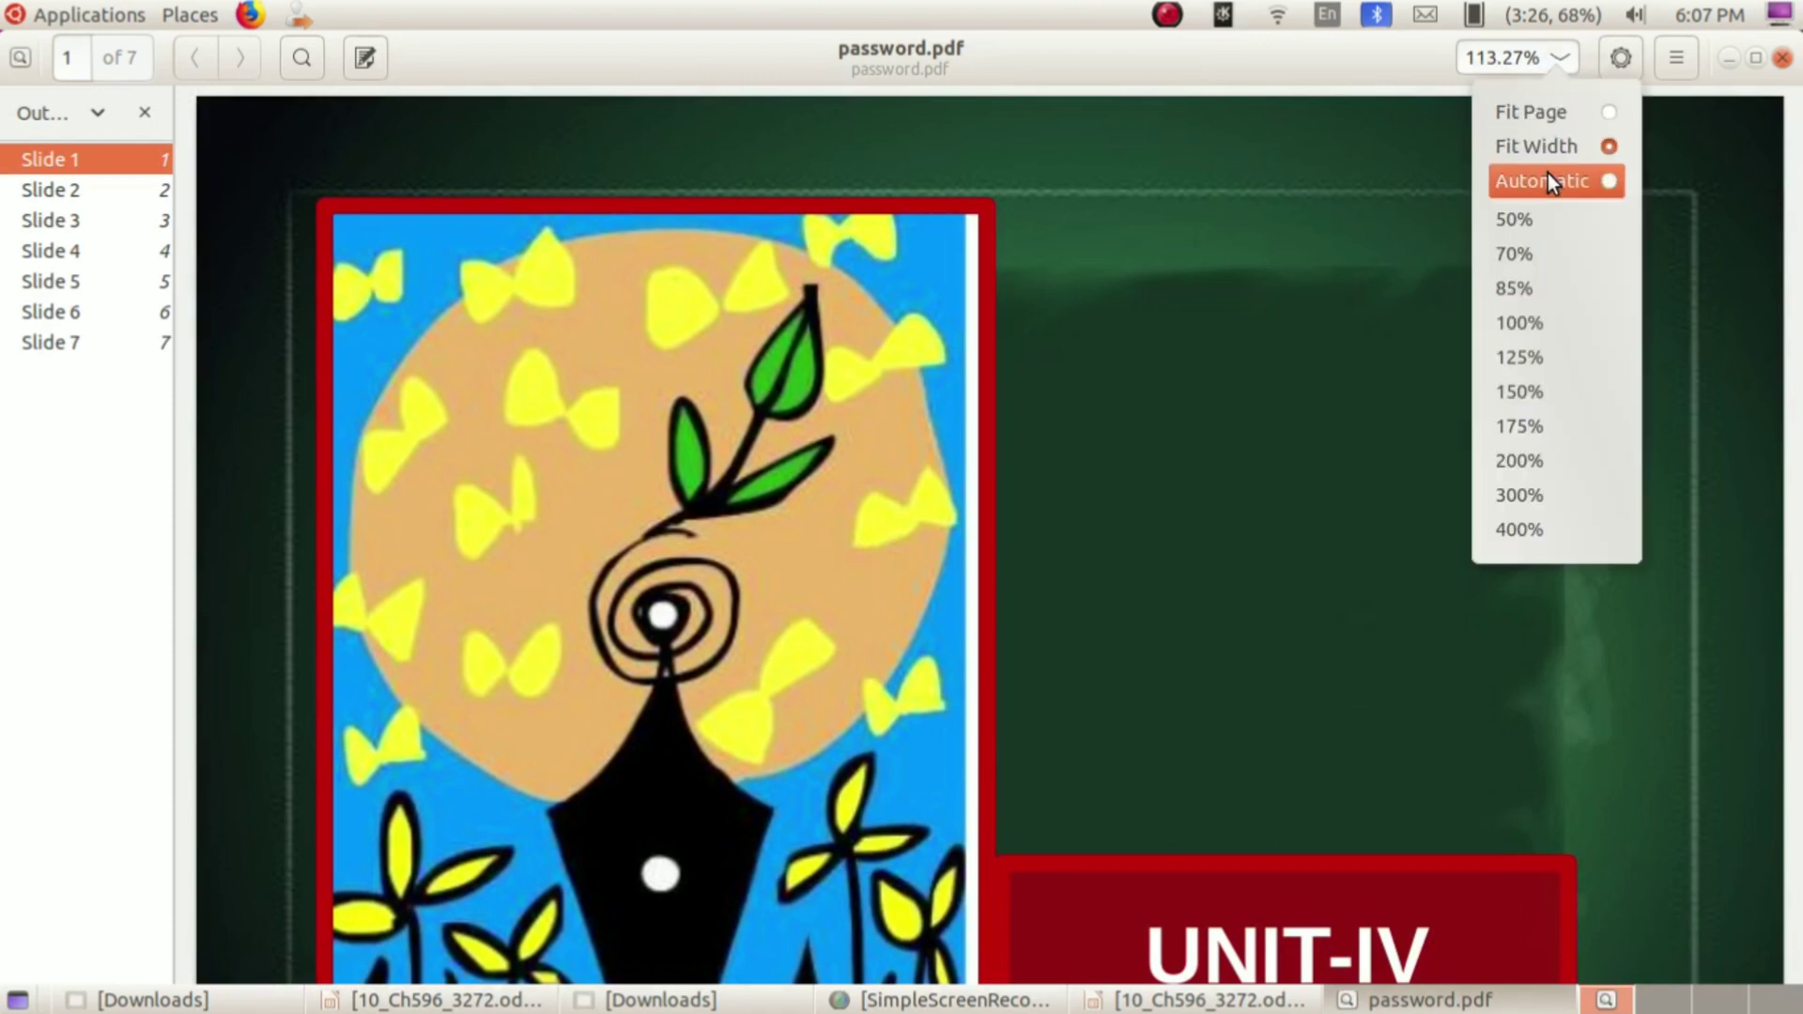
pyautogui.click(1548, 175)
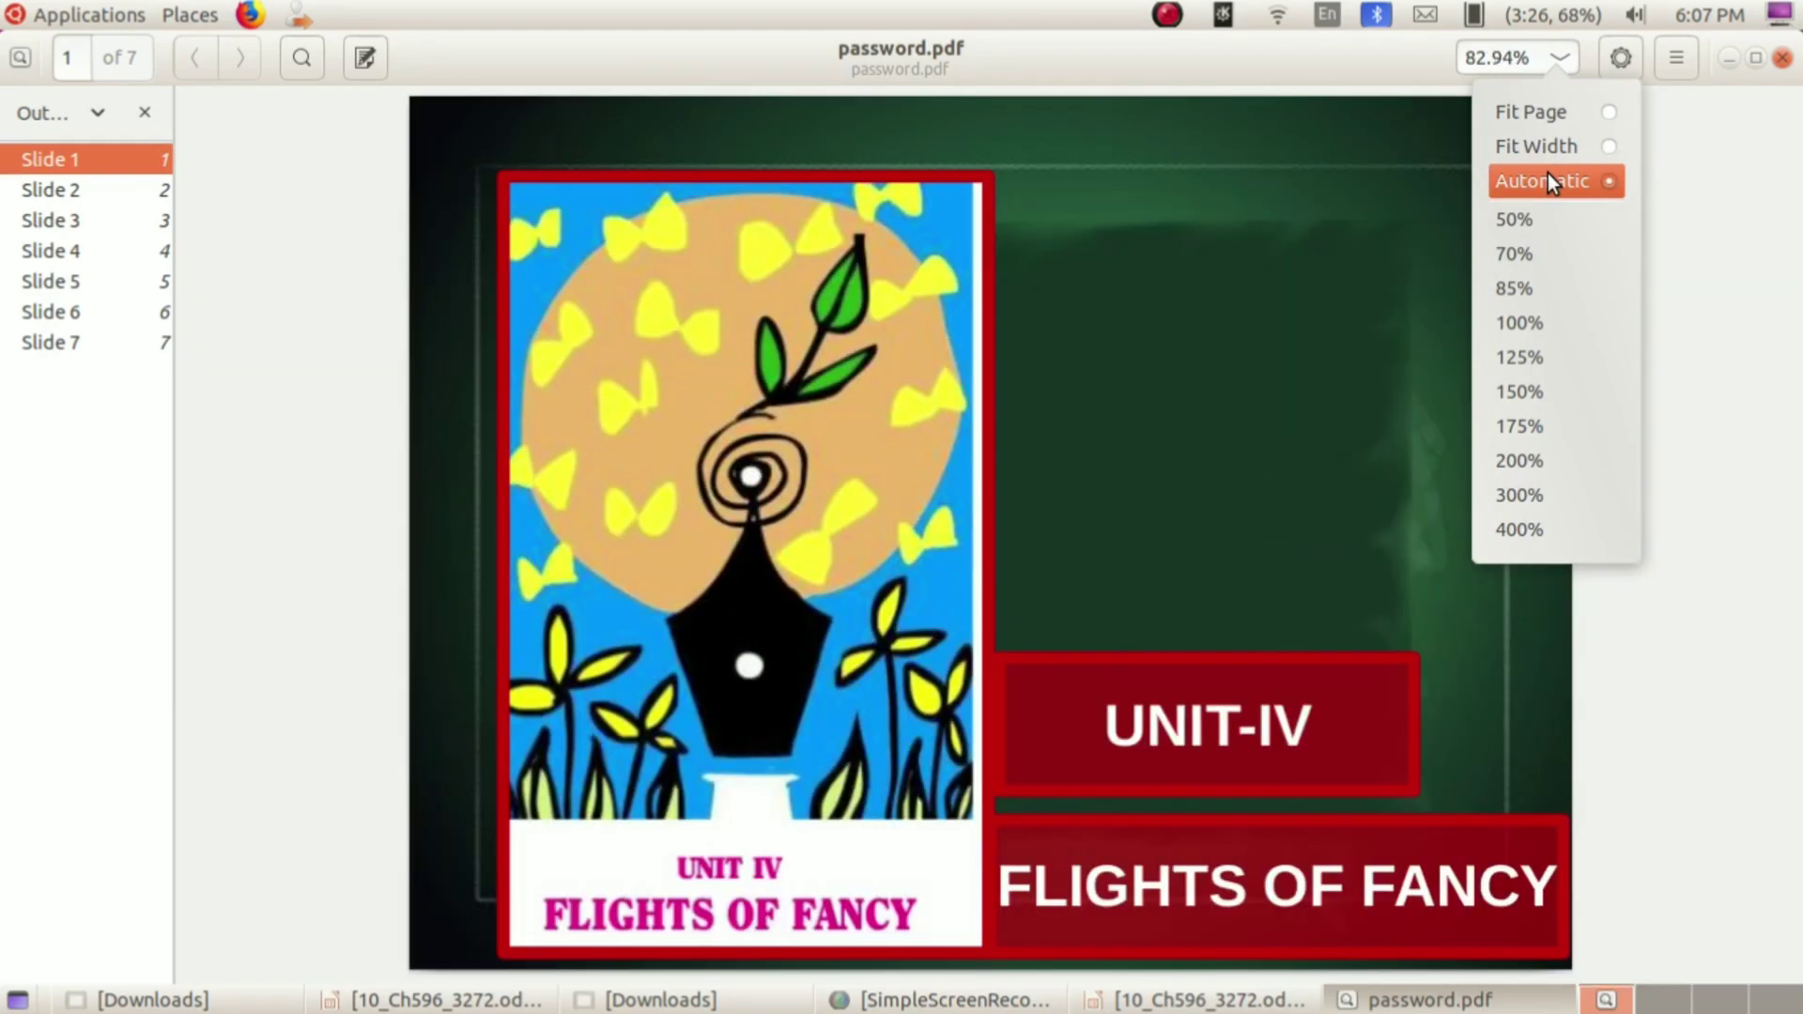